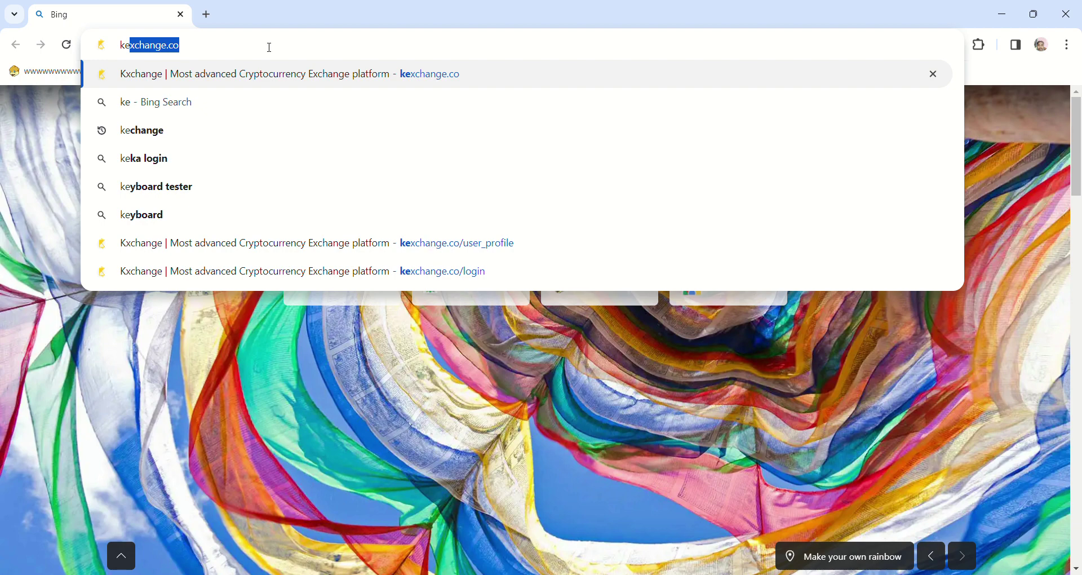
- Accept the kexchange.co suggestion in the address bar and load the Kxchange homepage
key("Right")
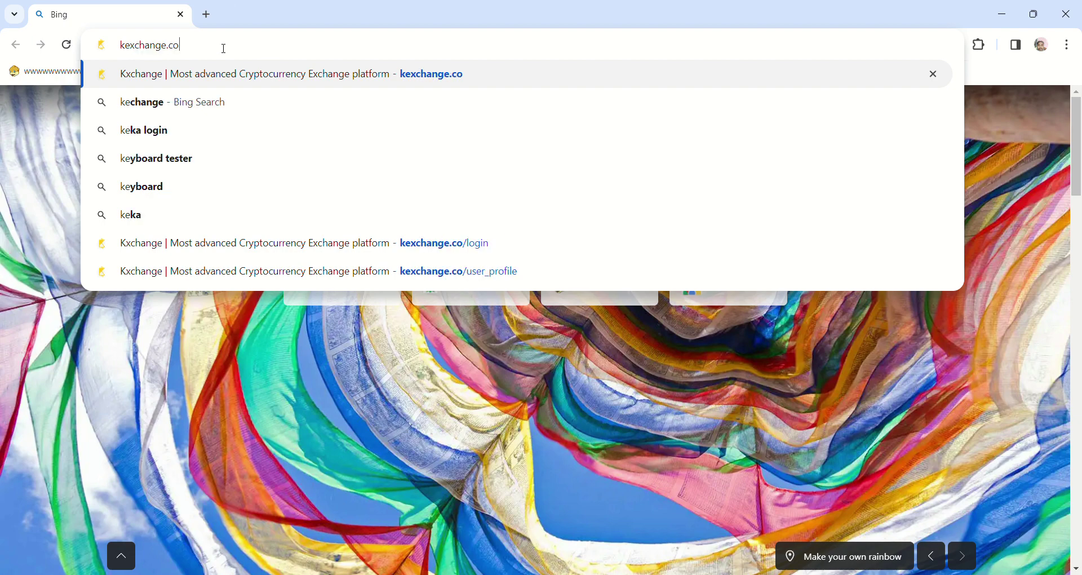
key("Return")
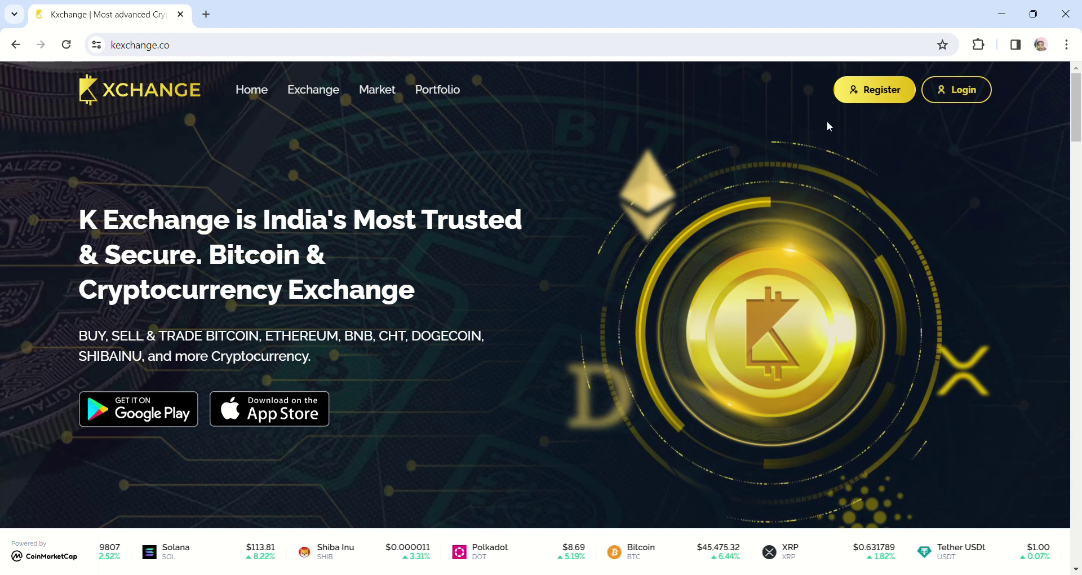
- On the Register form, replace the autofilled mobile number with a new one and request an OTP
left_click(880, 101)
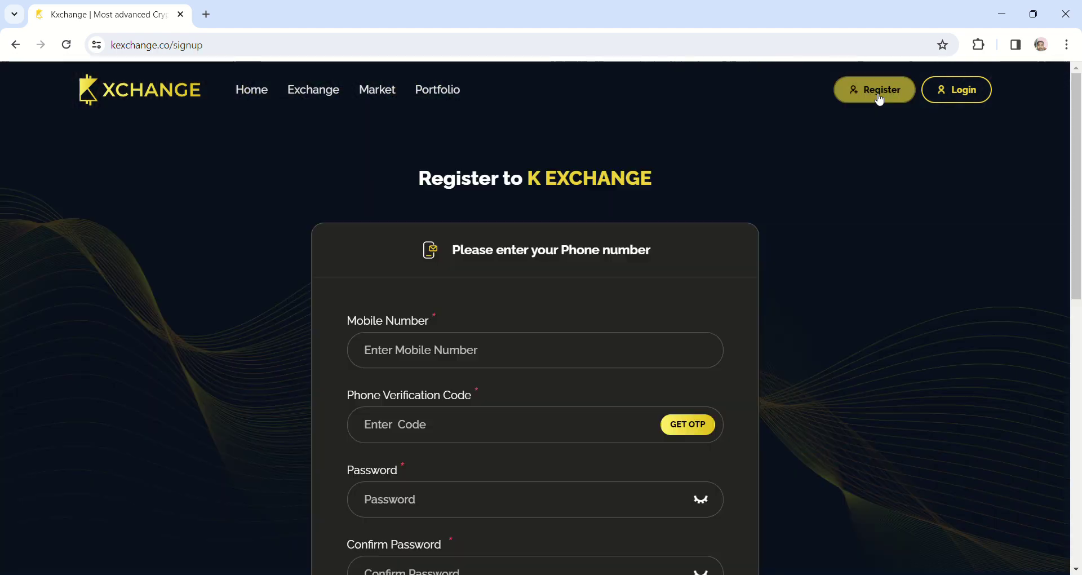
left_click(488, 354)
key("BackSpace")
key("BackSpace")
key("BackSpace")
key("BackSpace")
key("BackSpace")
key("BackSpace")
key("BackSpace")
key("BackSpace")
key("BackSpace")
key("BackSpace")
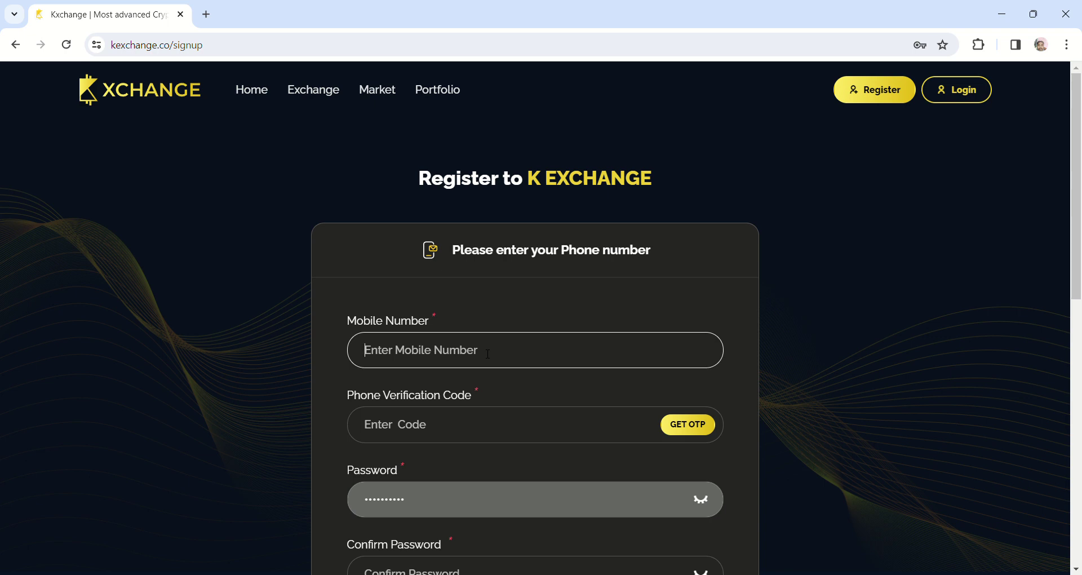
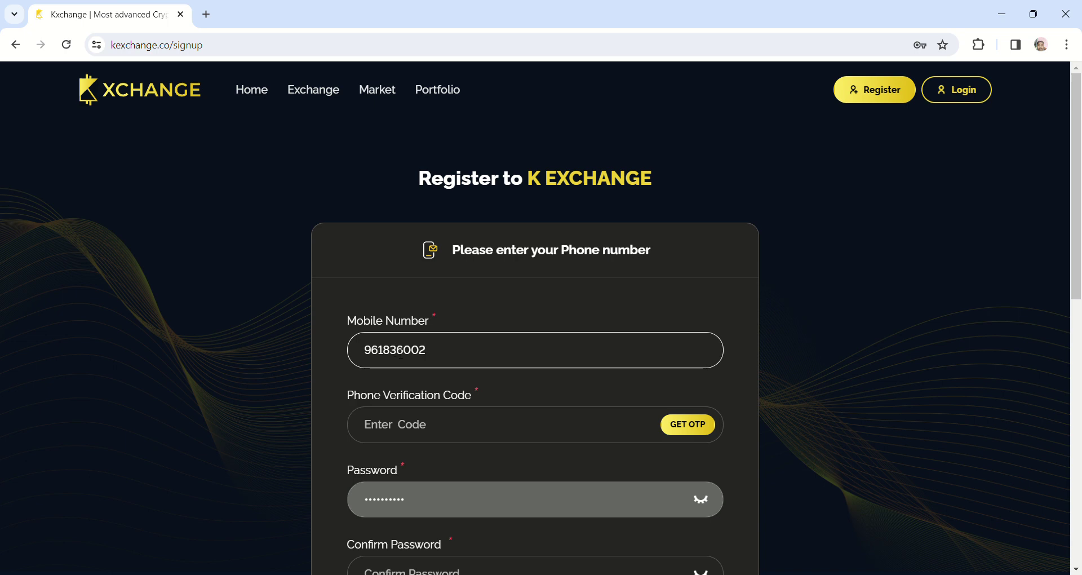
left_click(400, 351)
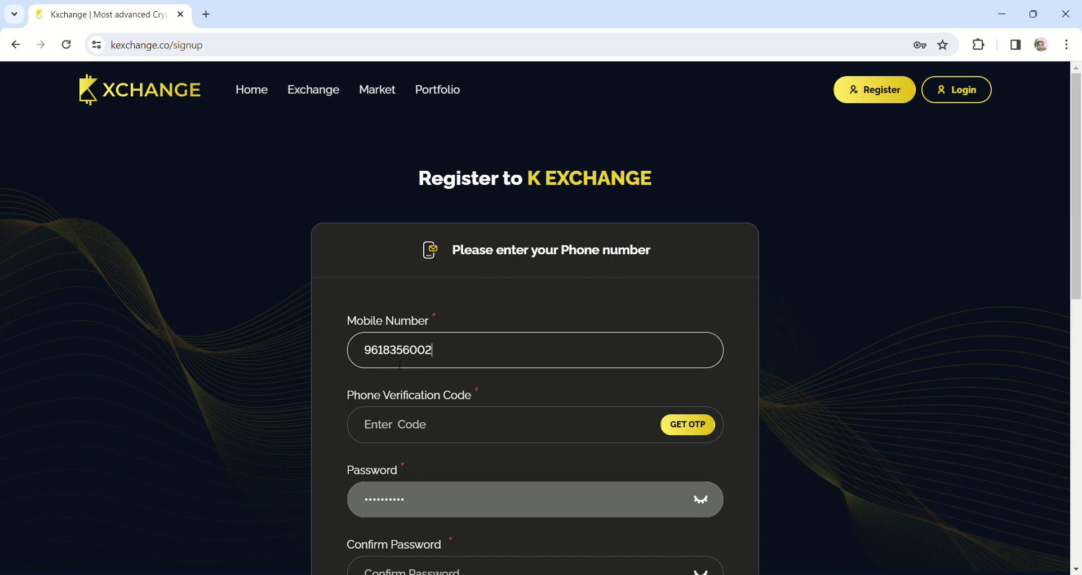
left_click(689, 426)
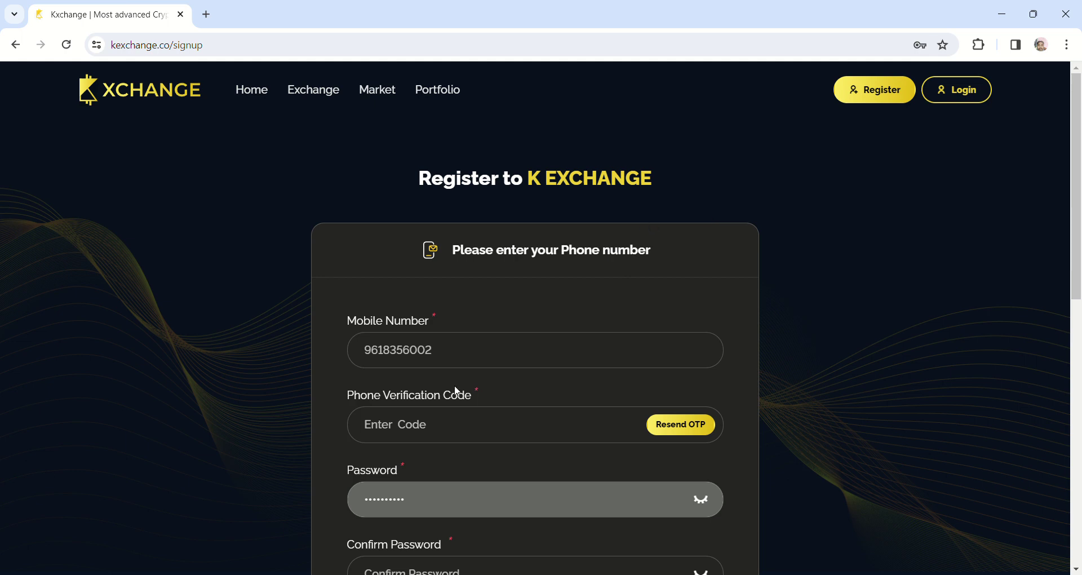
left_click(441, 425)
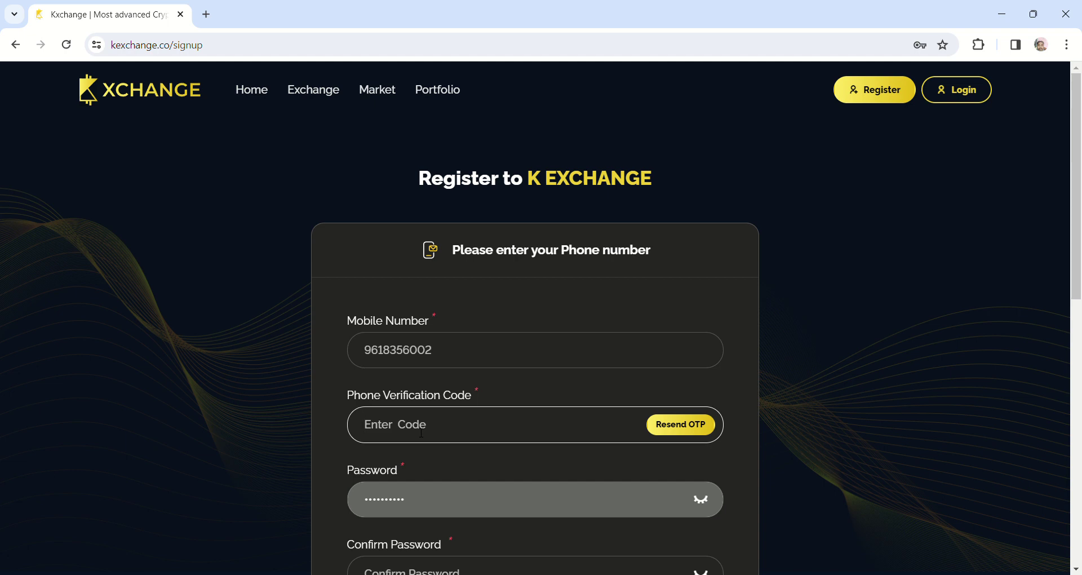
left_click(409, 424)
- Enter the received phone verification code and a new password with a number, symbol and 8+ characters
left_click(447, 502)
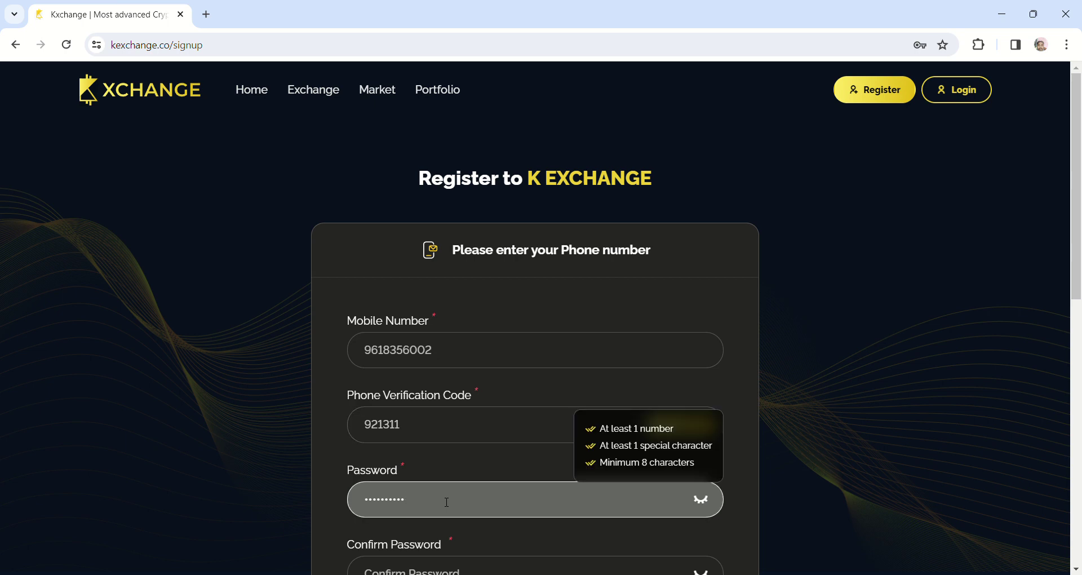
key("BackSpace")
key("BackSpace")
key("BackSpace")
key("BackSpace")
key("BackSpace")
key("BackSpace")
key("BackSpace")
key("BackSpace")
key("BackSpace")
key("BackSpace")
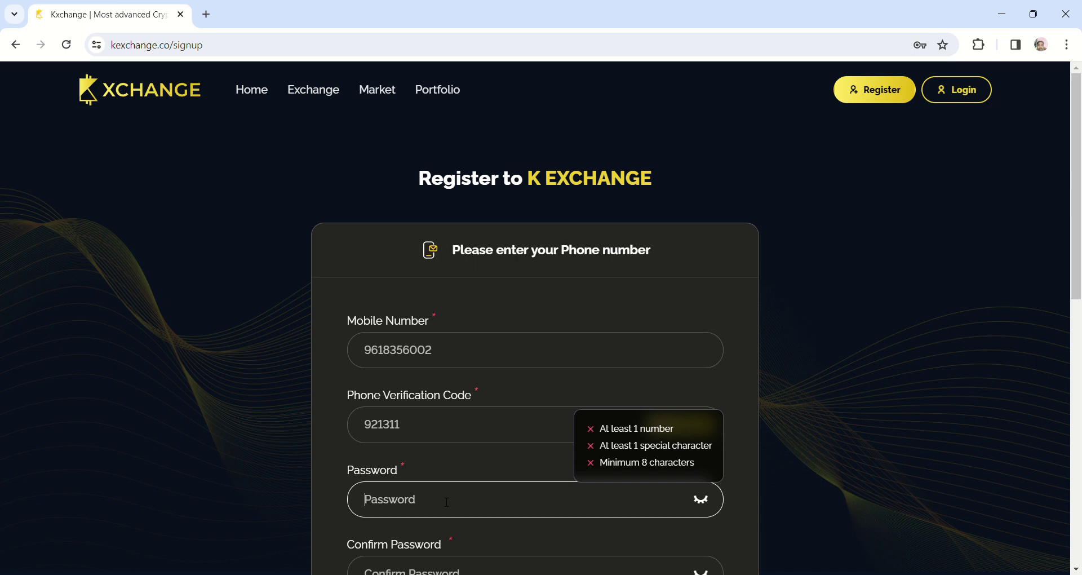
type("a")
key("BackSpace")
- Retype the password in Confirm Password, accept the Terms and Use, and submit the registration
scroll(590, 503, "down", 2)
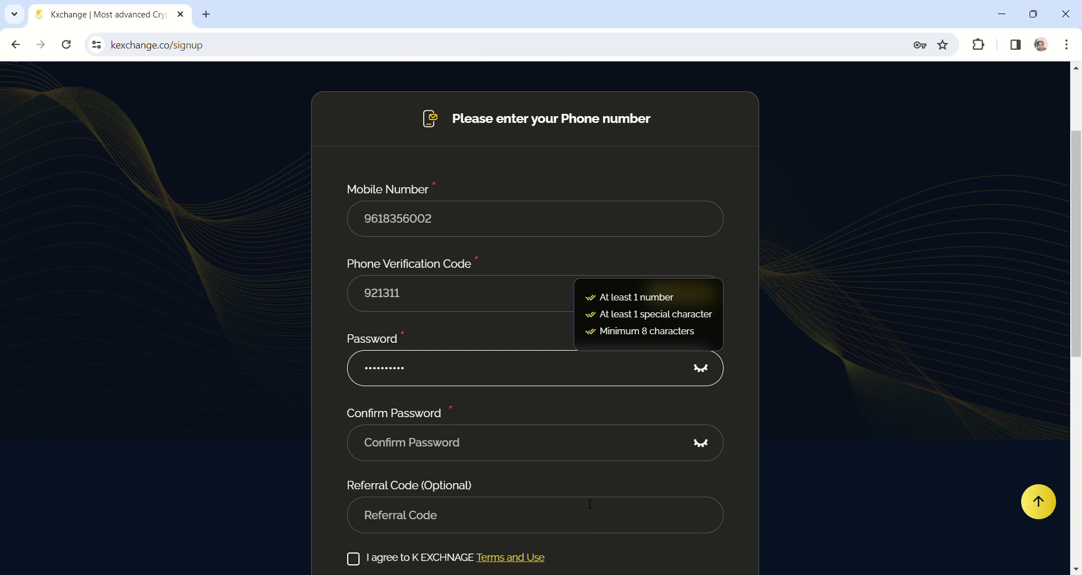
left_click(502, 458)
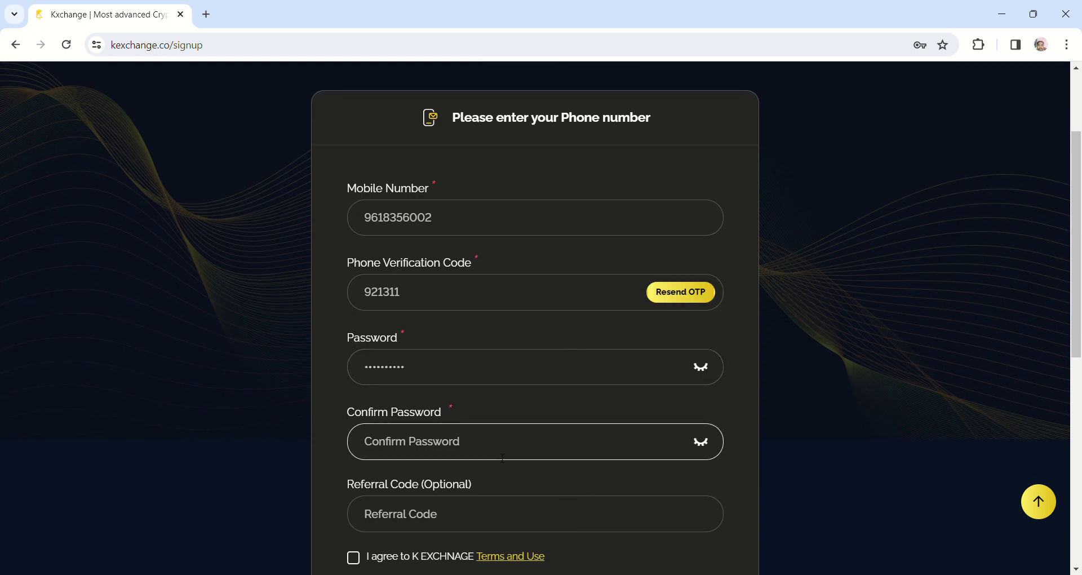
type("•")
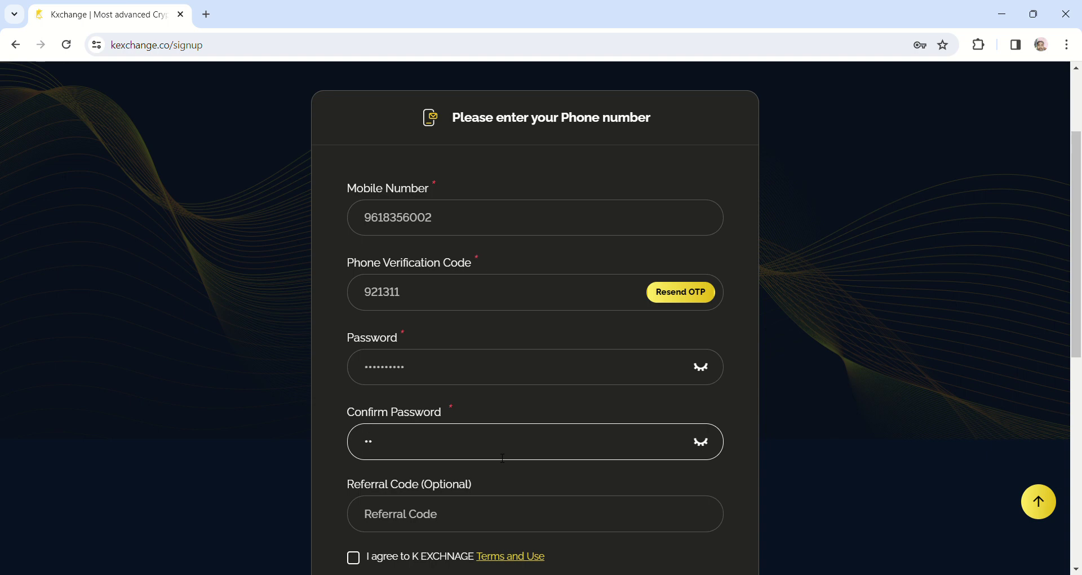
type("••••••••")
scroll(510, 512, "down", 2)
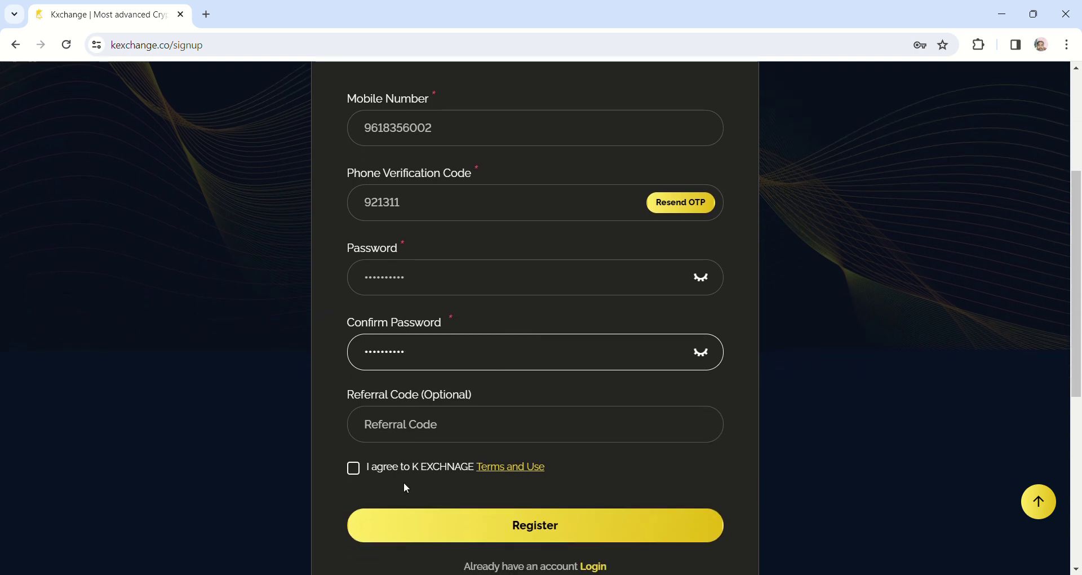
left_click(354, 469)
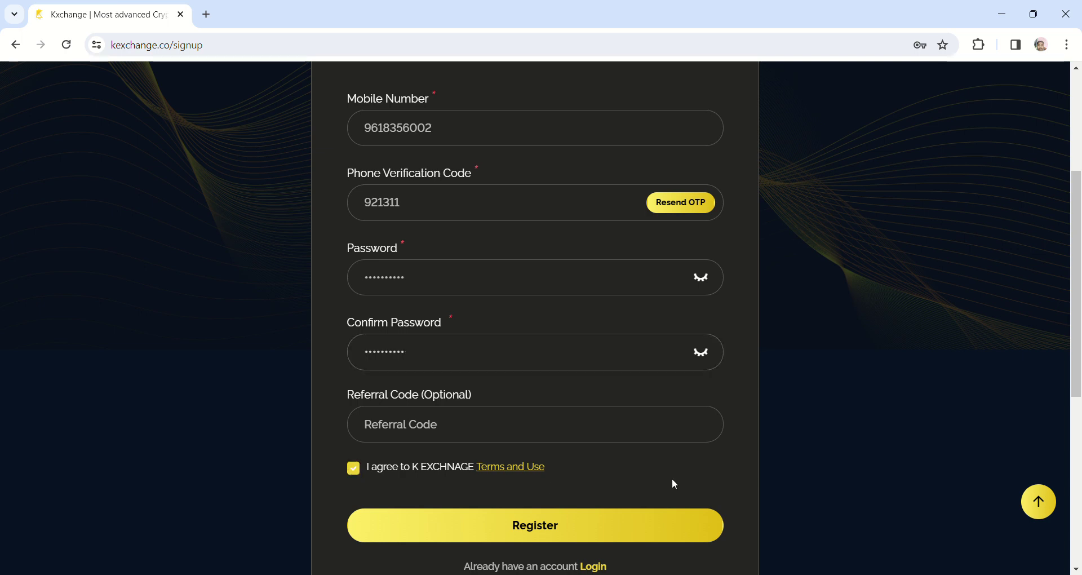
left_click(630, 523)
left_click(627, 525)
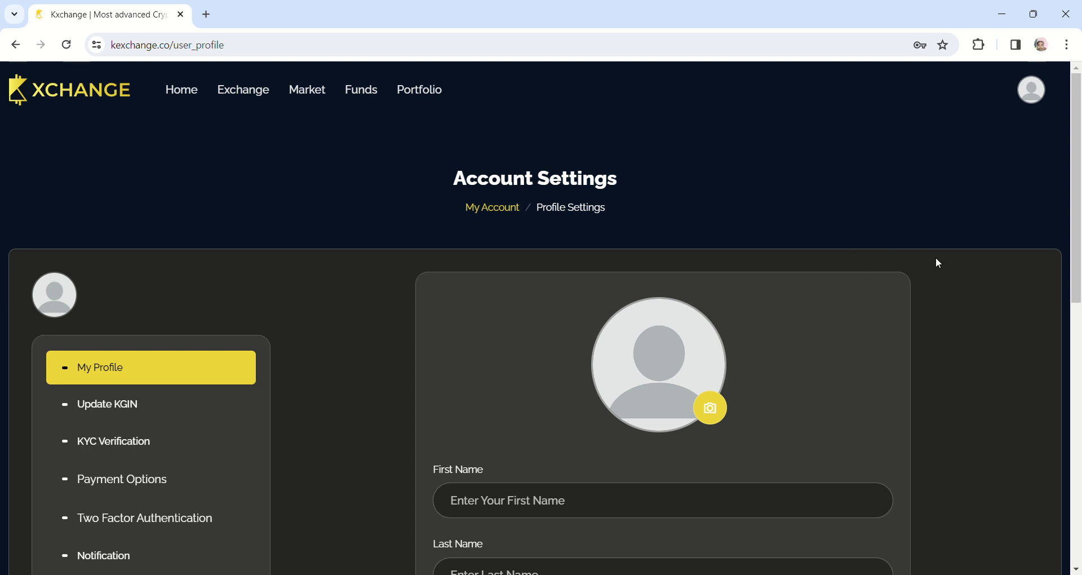
scroll(554, 370, "down", 4)
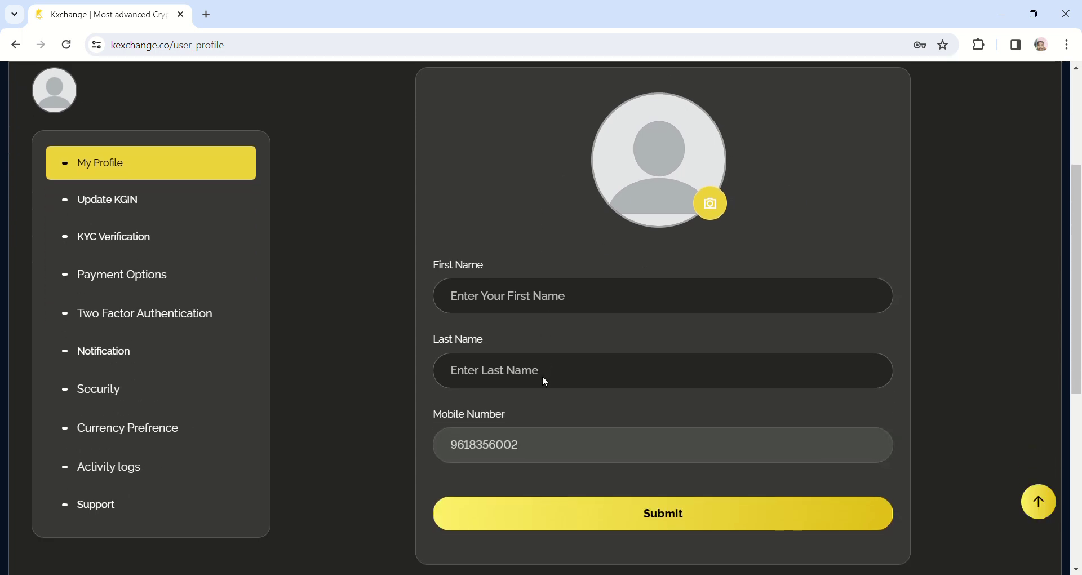
left_click(532, 299)
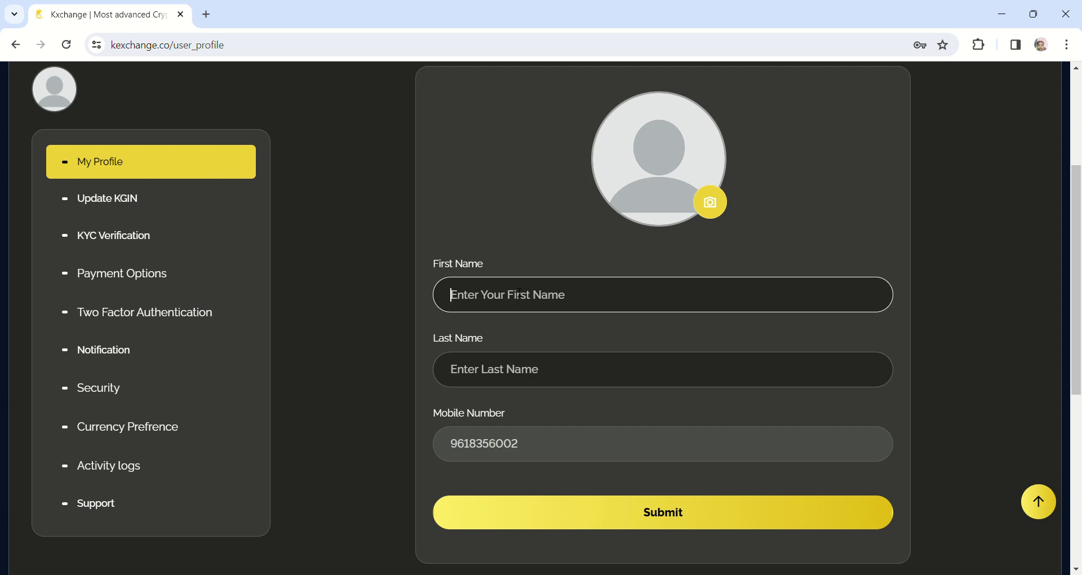
- Fill in the user's first name and surname on the profile and submit it
type("u")
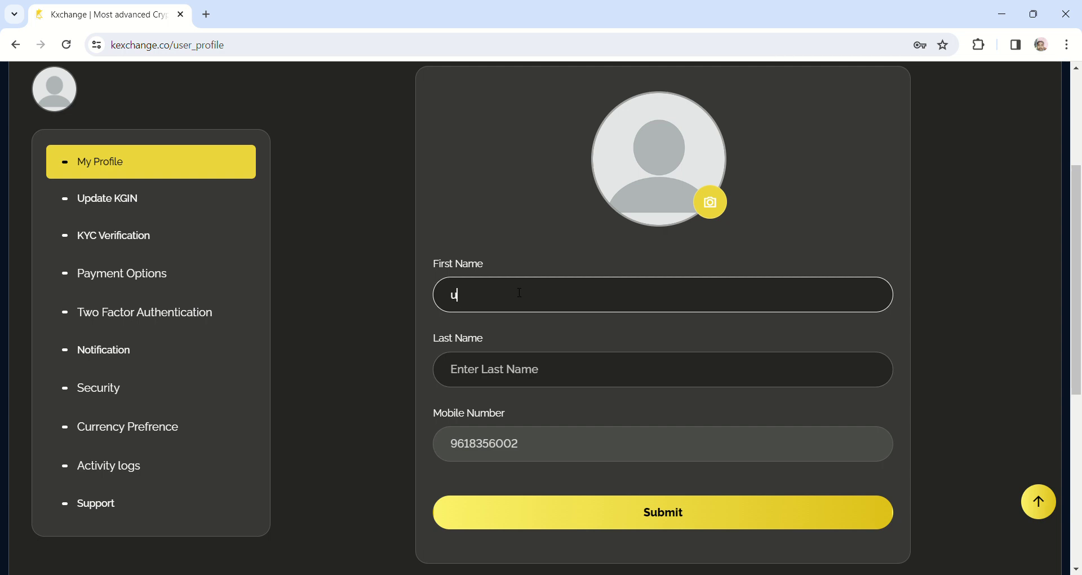
key("BackSpace")
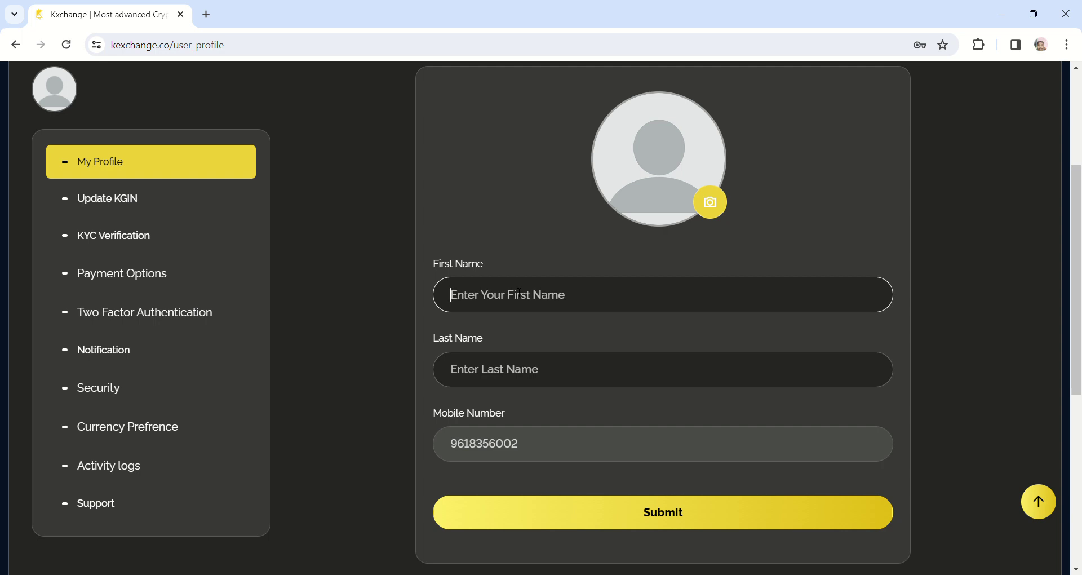
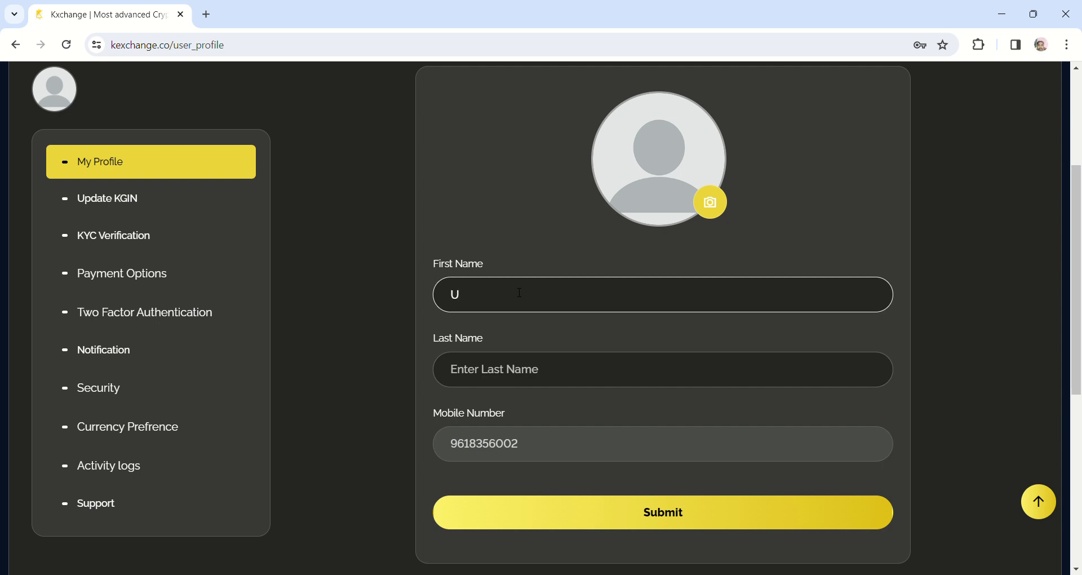
left_click(498, 369)
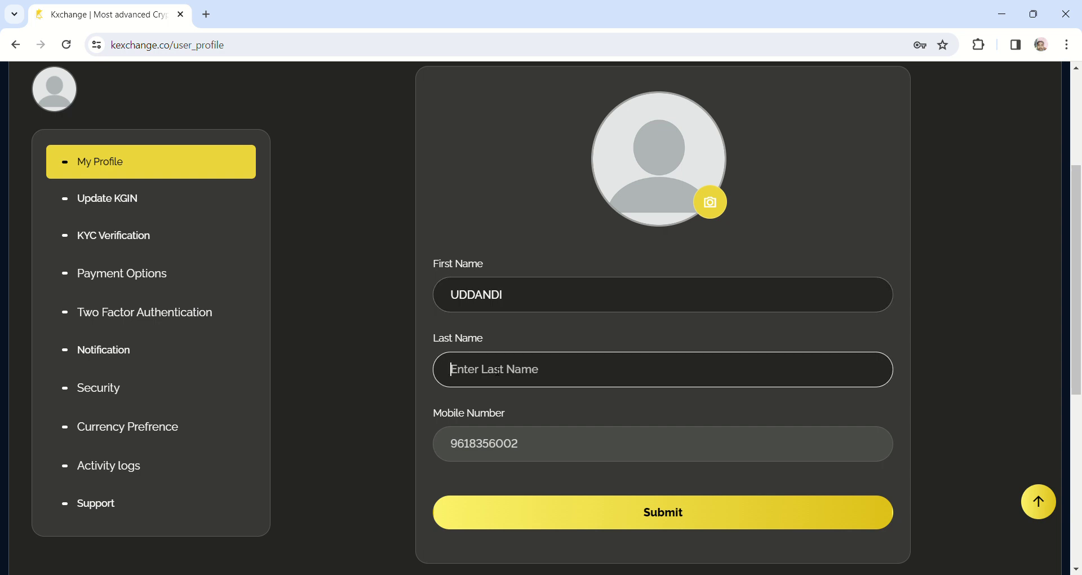
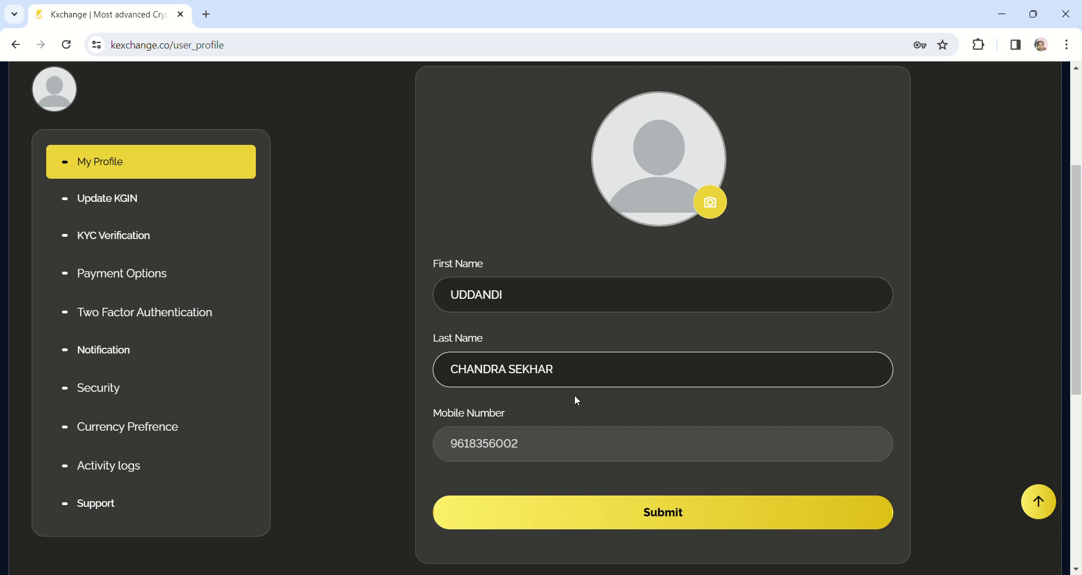
left_click(609, 513)
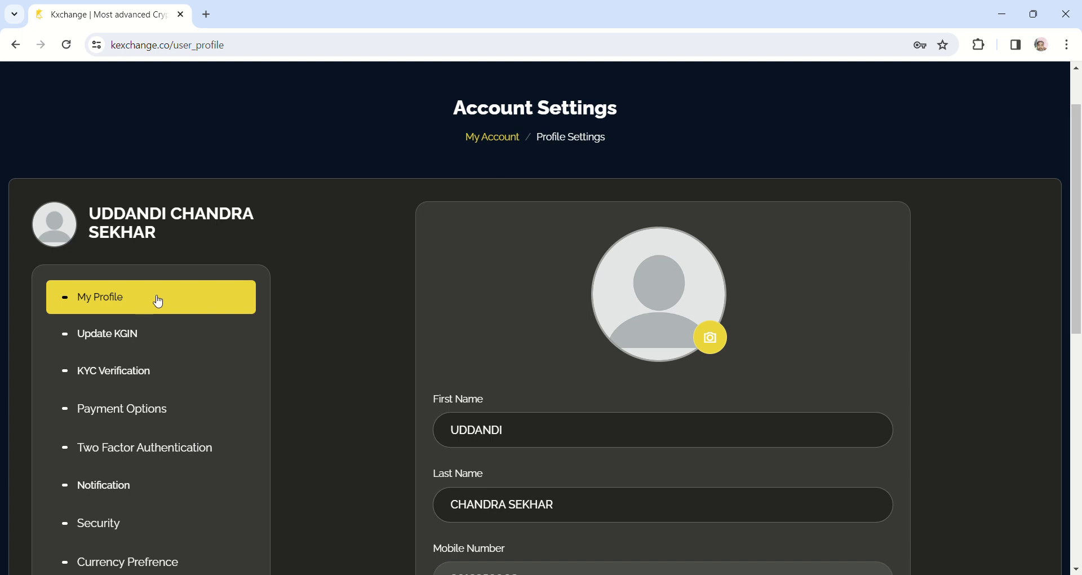
- On the Update KGIN page, enter the identification number and request its OTP
left_click(134, 334)
left_click(488, 311)
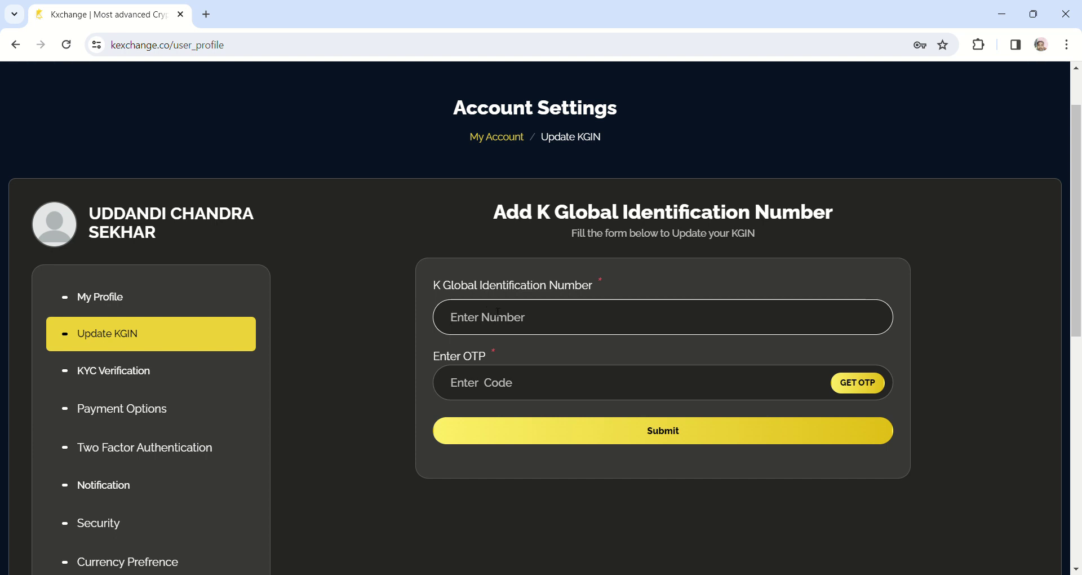
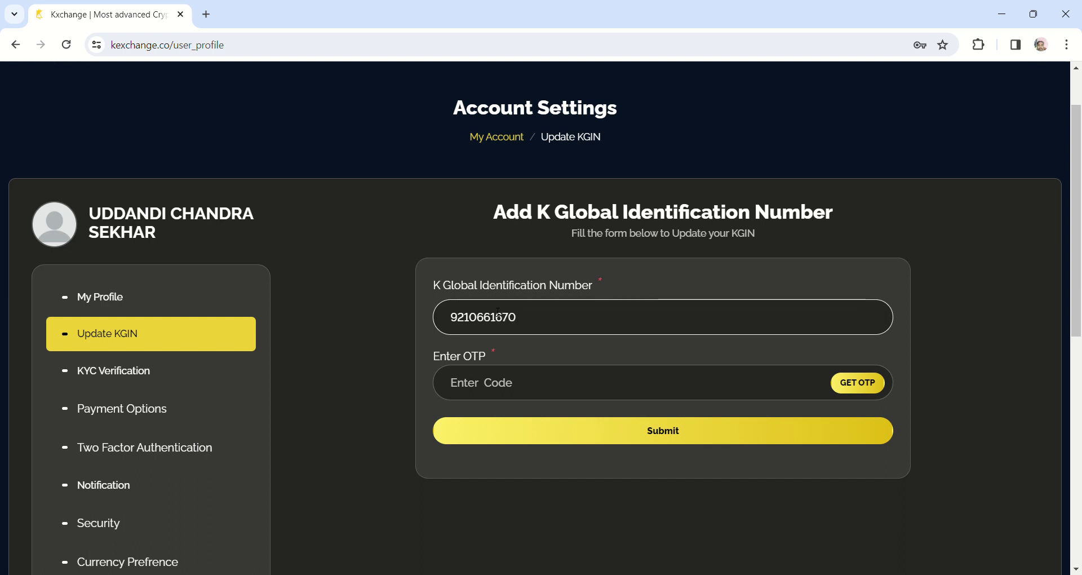
left_click(868, 384)
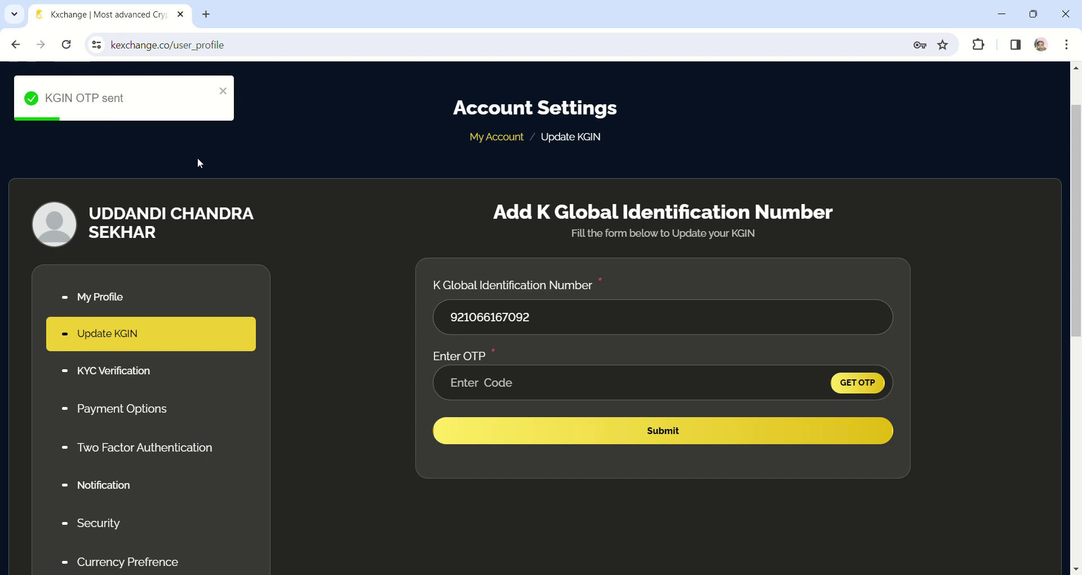
- Enter the received KGIN verification code and submit it
left_click(472, 384)
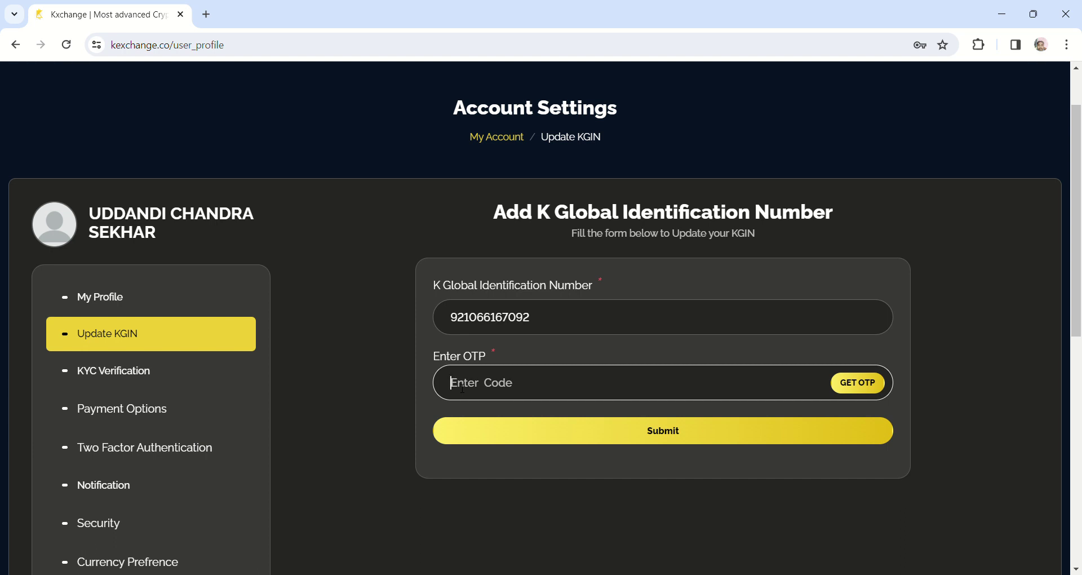
left_click(629, 437)
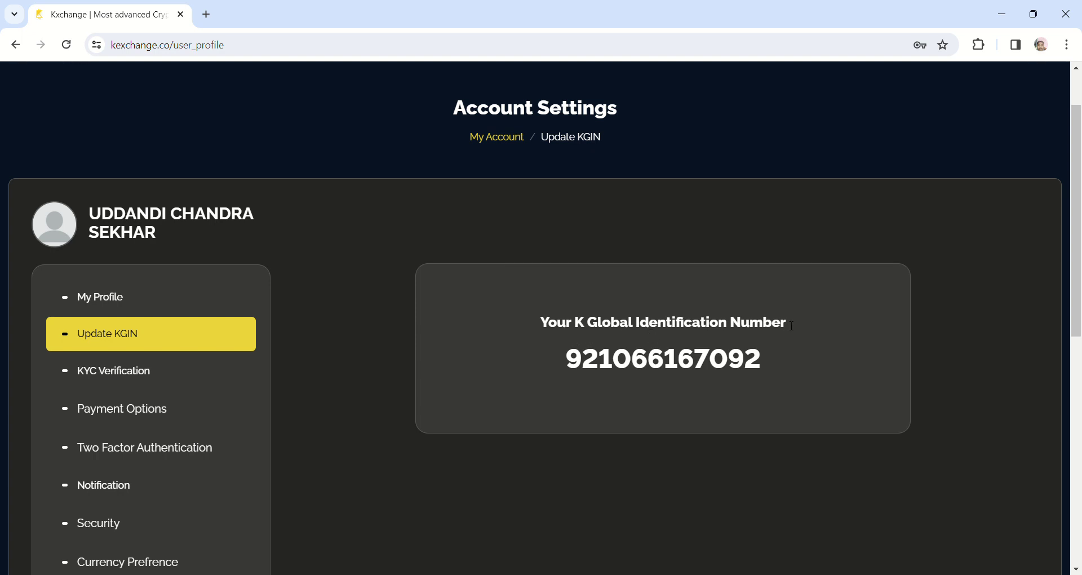
- Open KYC Verification, keep the prefilled gender as Male, and go to the Date of birth field
left_click(102, 375)
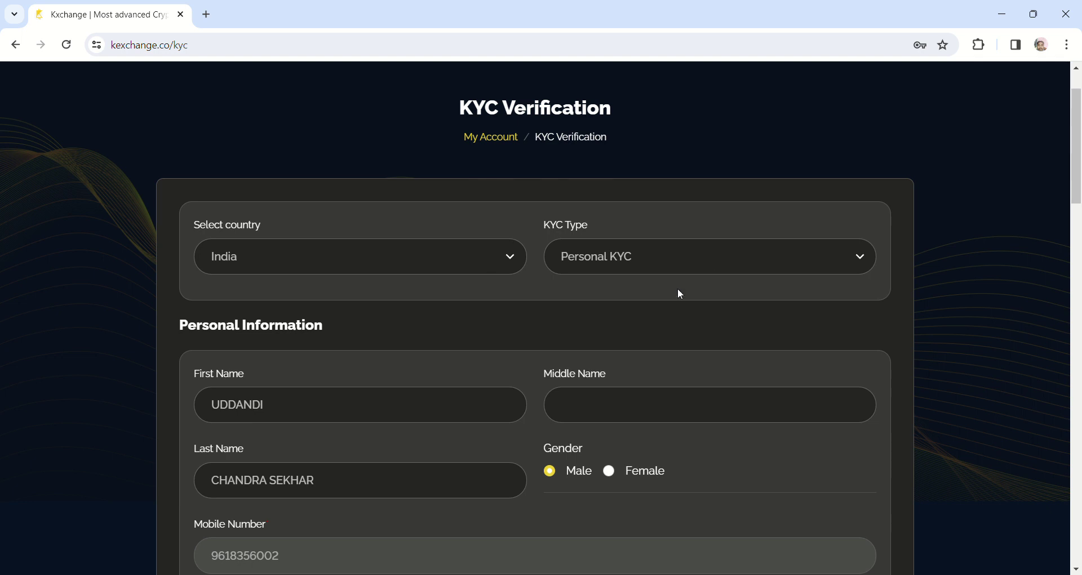
scroll(333, 448, "down", 1)
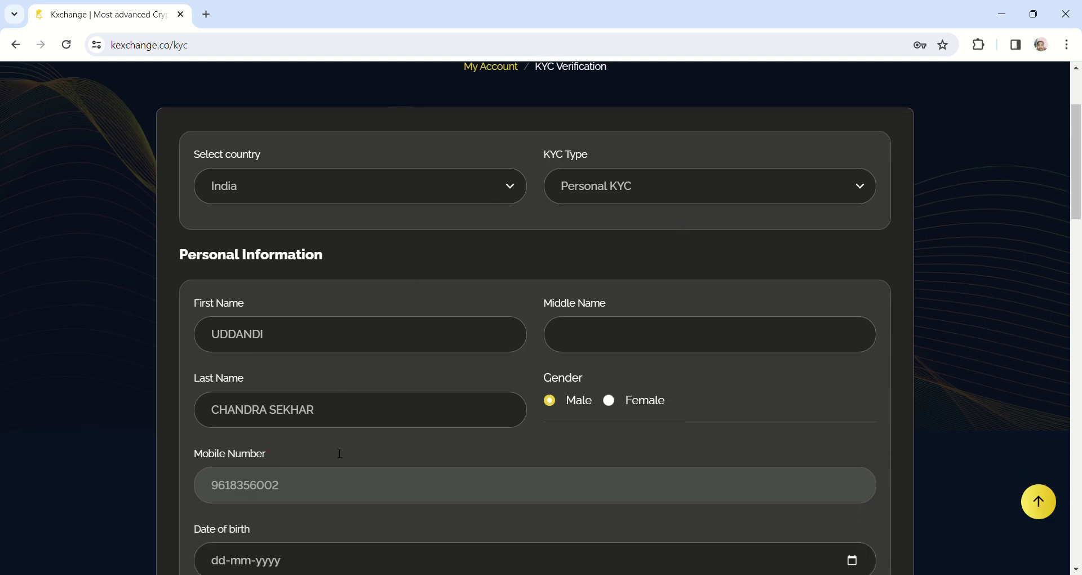
left_click(549, 401)
scroll(475, 445, "down", 2)
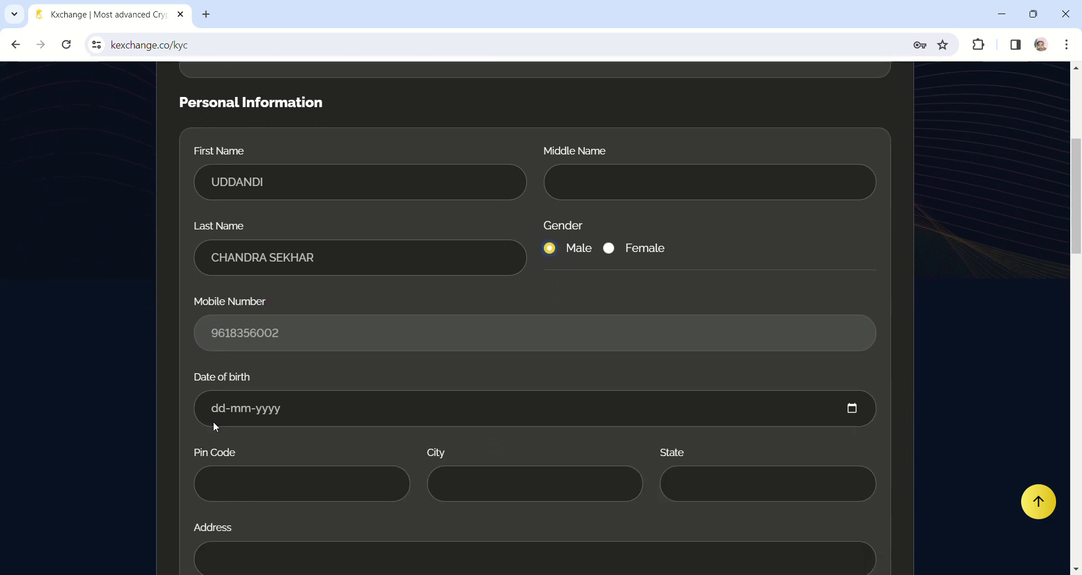
left_click(214, 413)
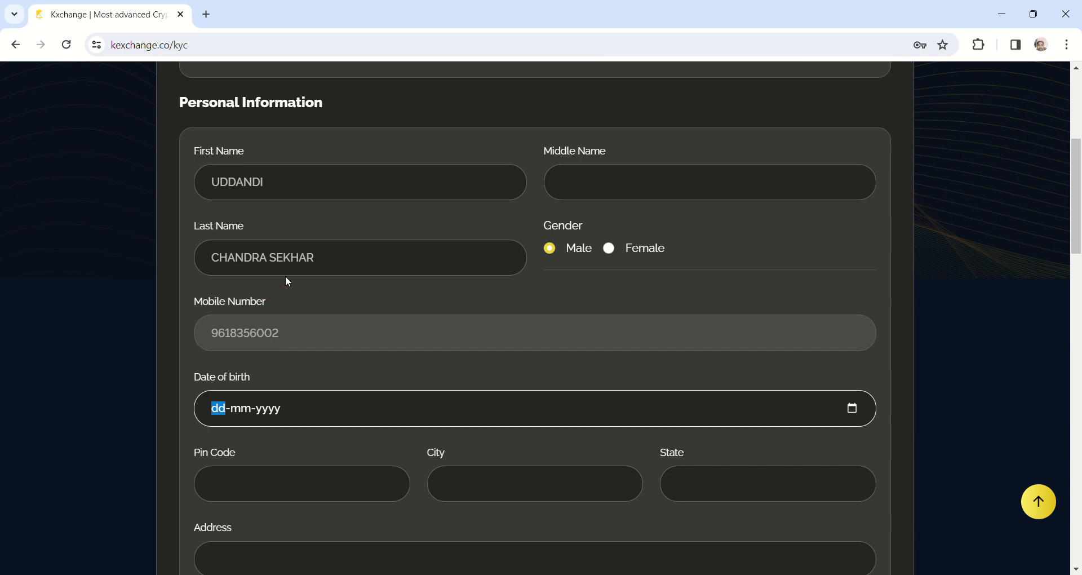
- Enter the user's date of birth, correcting the day, and the pin code
key("Down")
key("Down")
scroll(387, 382, "down", 2)
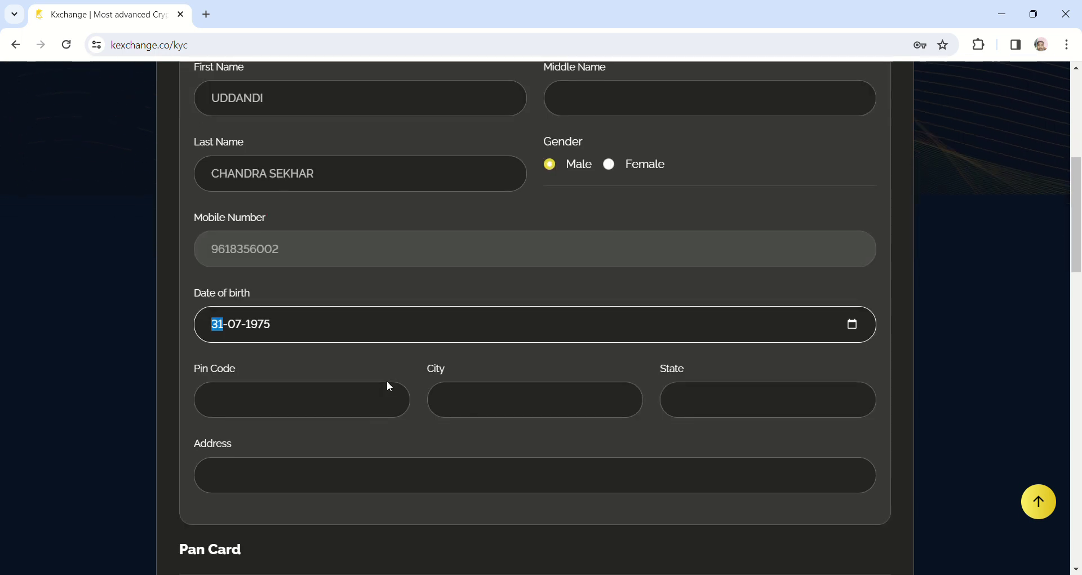
left_click(316, 404)
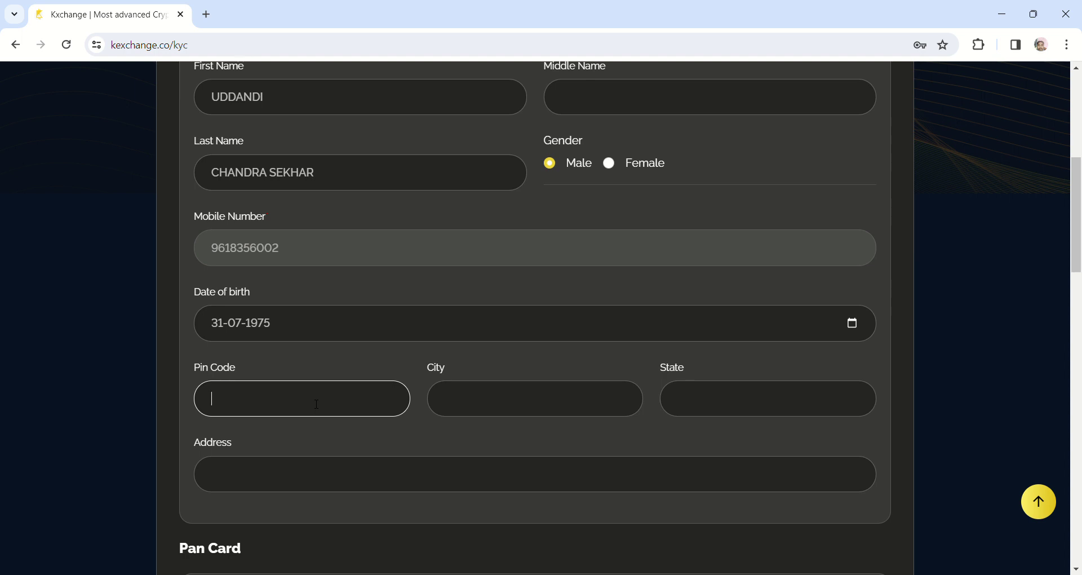
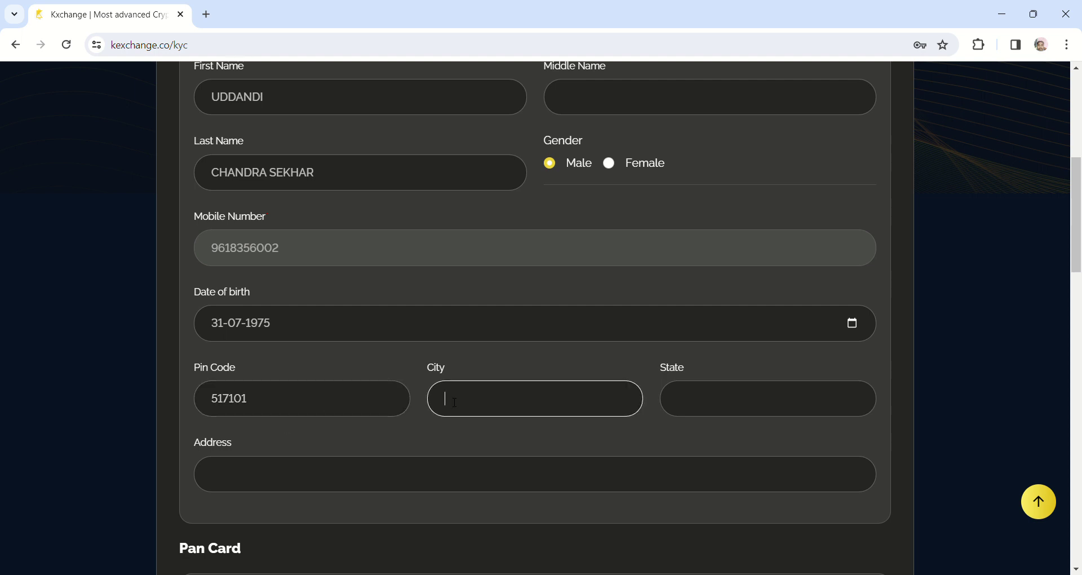
- Fill in the user's city and state name on the KYC form
left_click(707, 404)
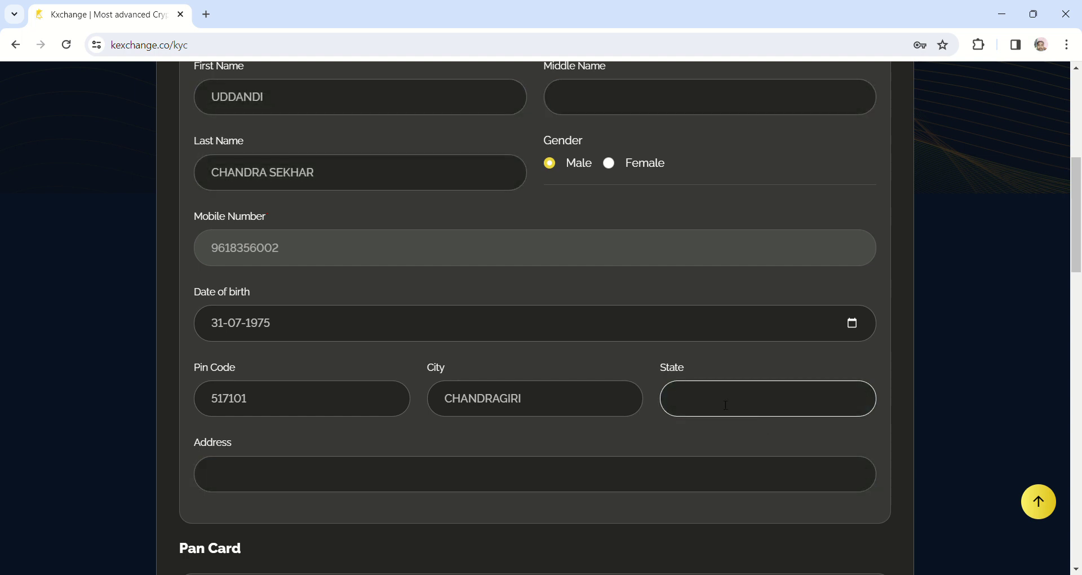
type("AN")
type("DRA")
key("BackSpace")
type("RA PRADESH")
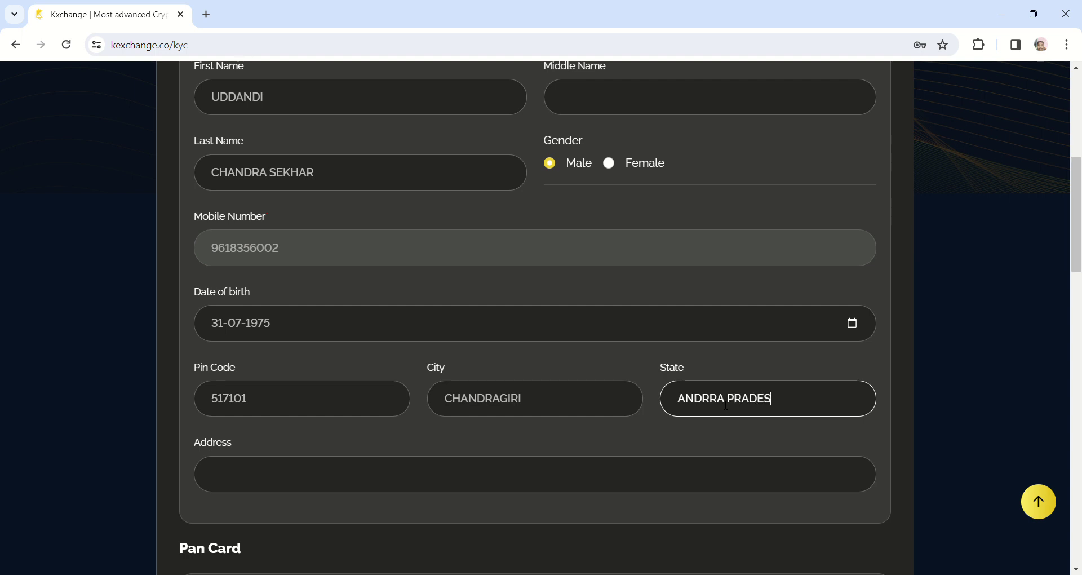
- Enter the user's house number and street in the Address field, fixing typos
left_click(569, 471)
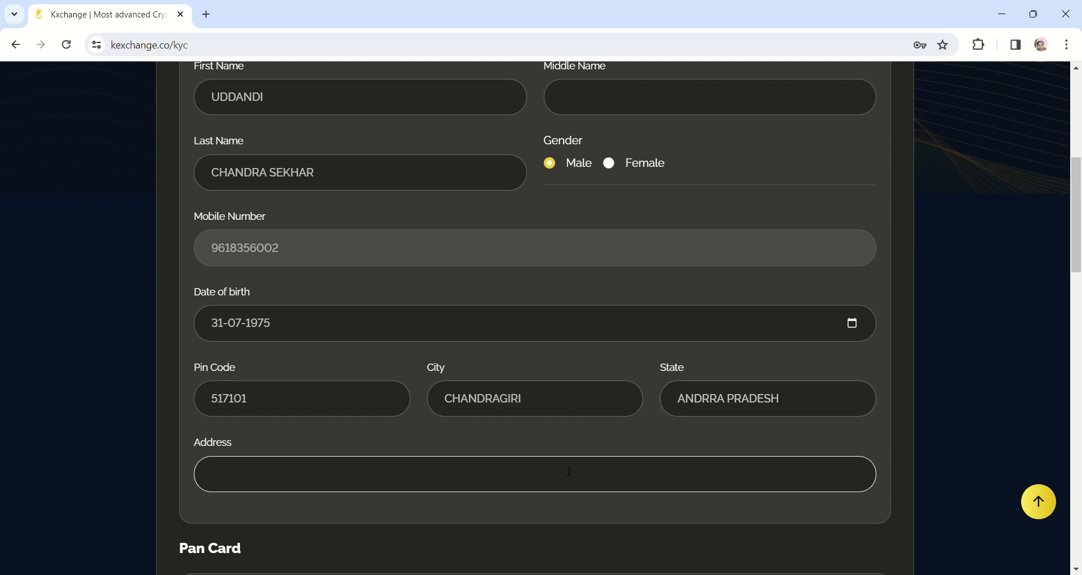
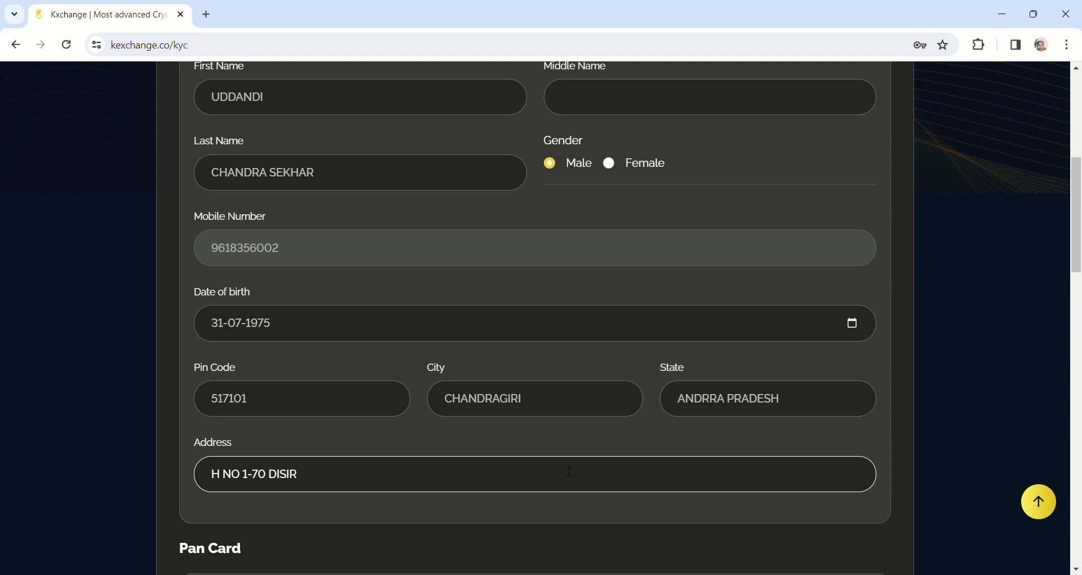
- Enter the PAN card number in the Pan Card section, then repeat it in the confirmation field
scroll(569, 471, "down", 2)
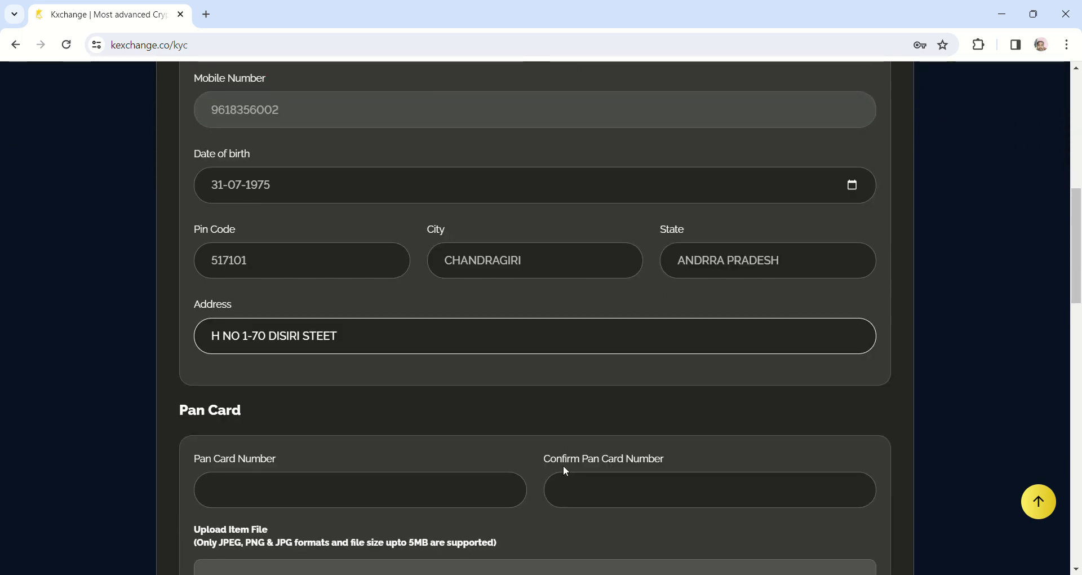
scroll(354, 460, "down", 1)
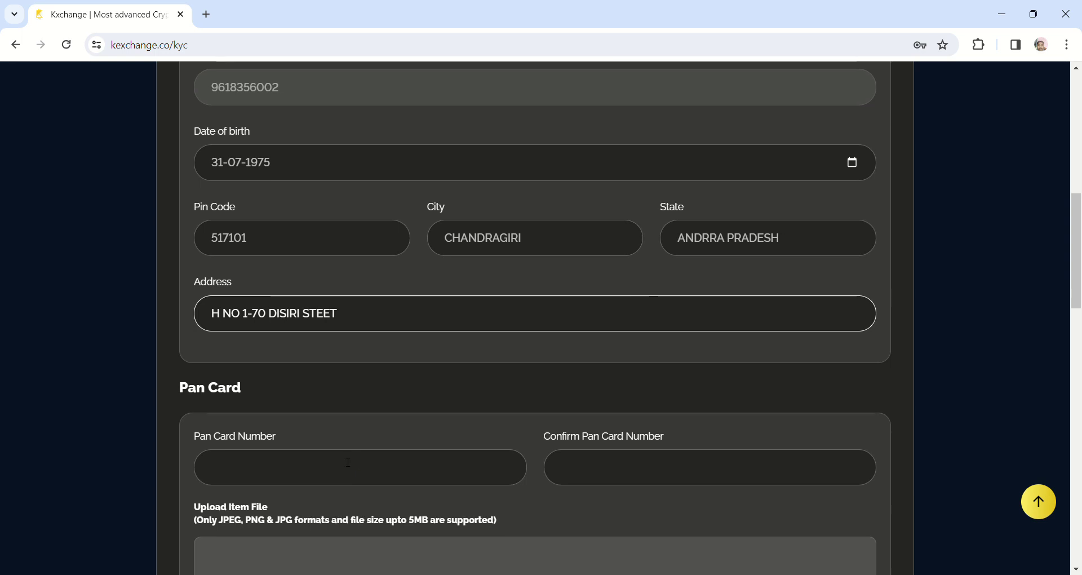
left_click(348, 462)
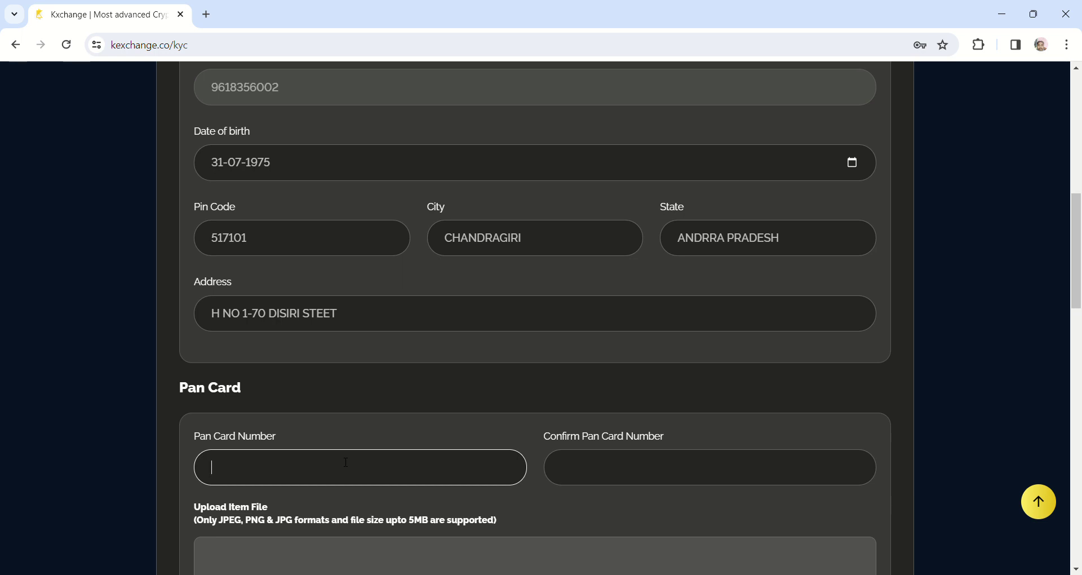
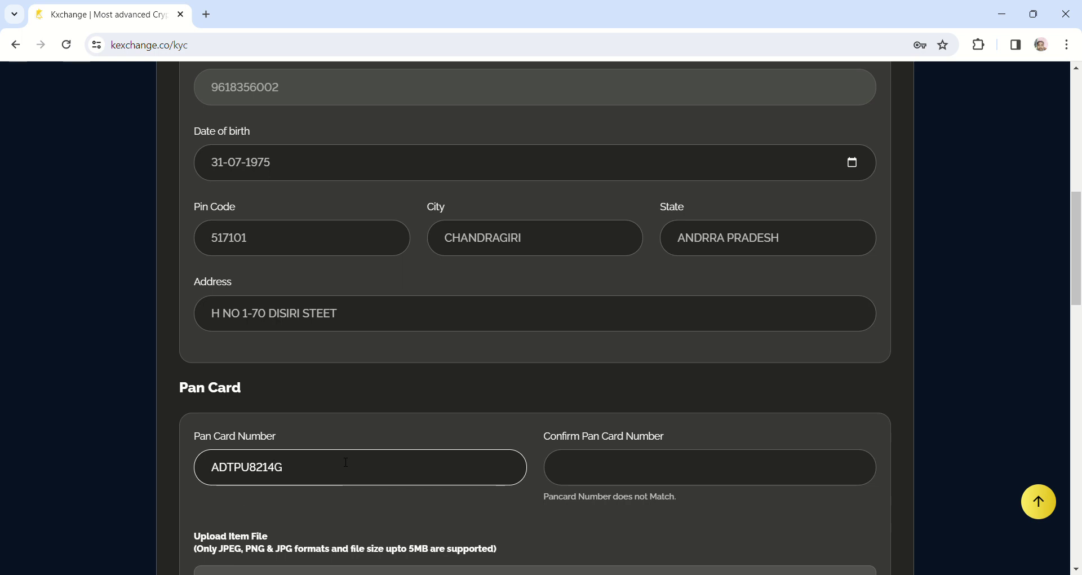
left_click(596, 484)
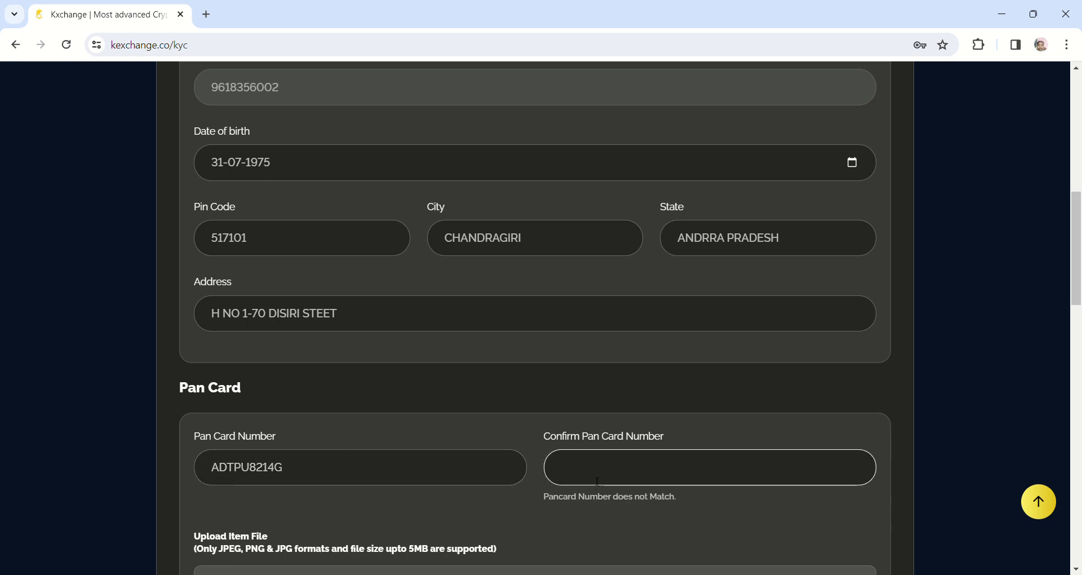
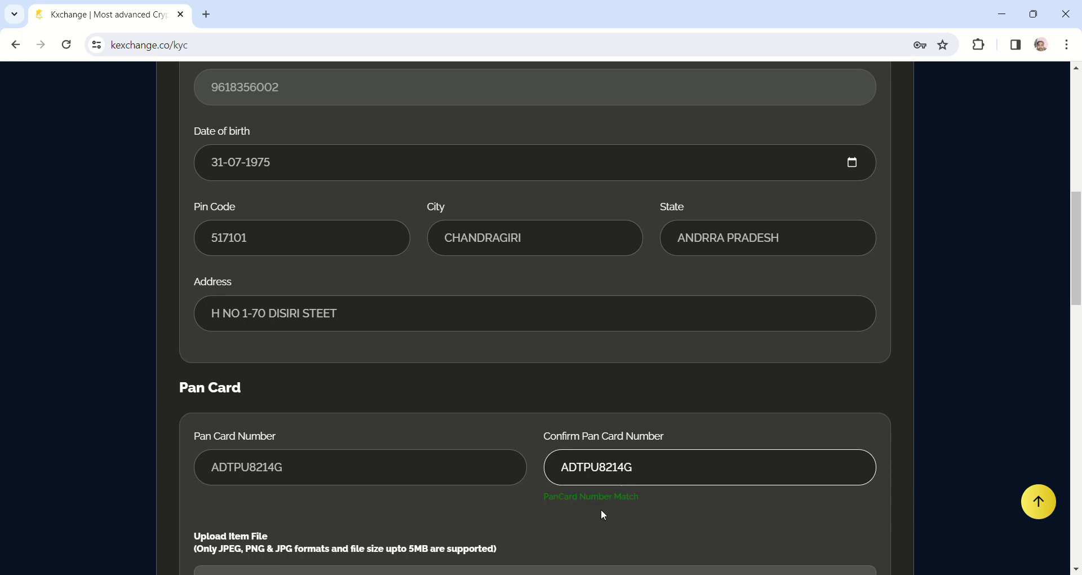
scroll(602, 512, "down", 3)
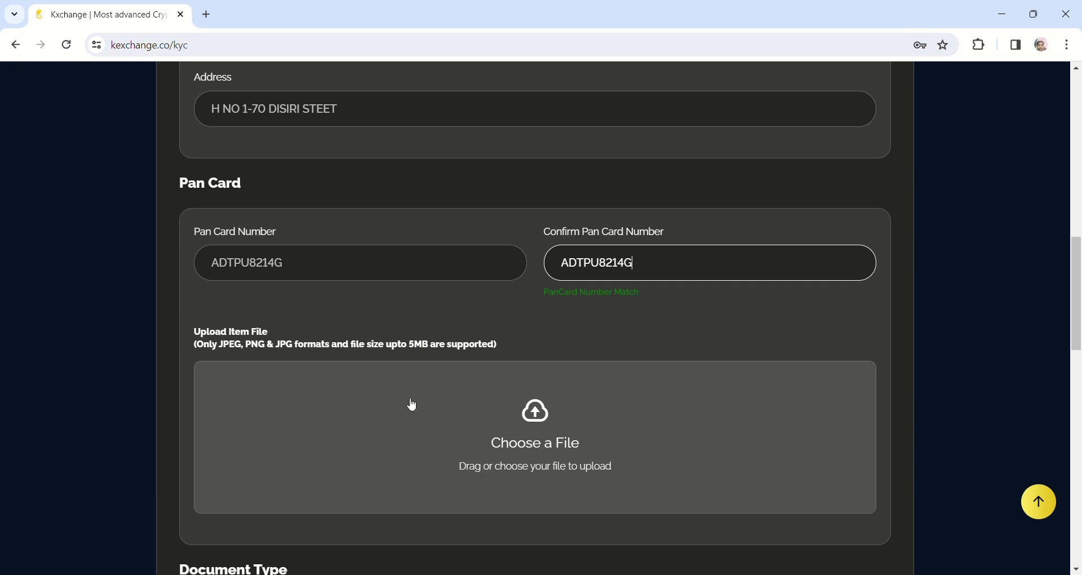
scroll(415, 415, "down", 6)
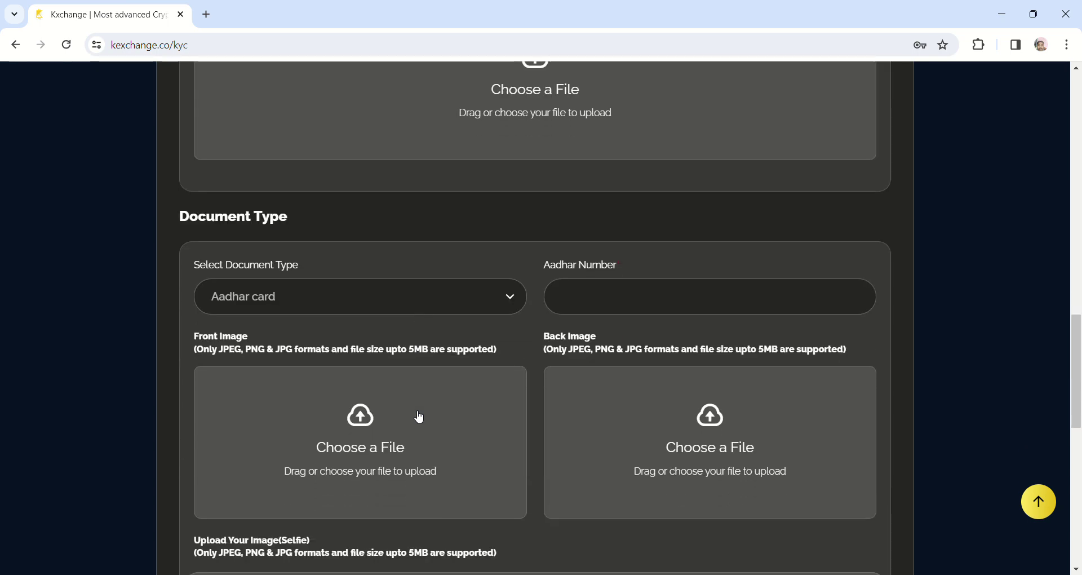
left_click(599, 299)
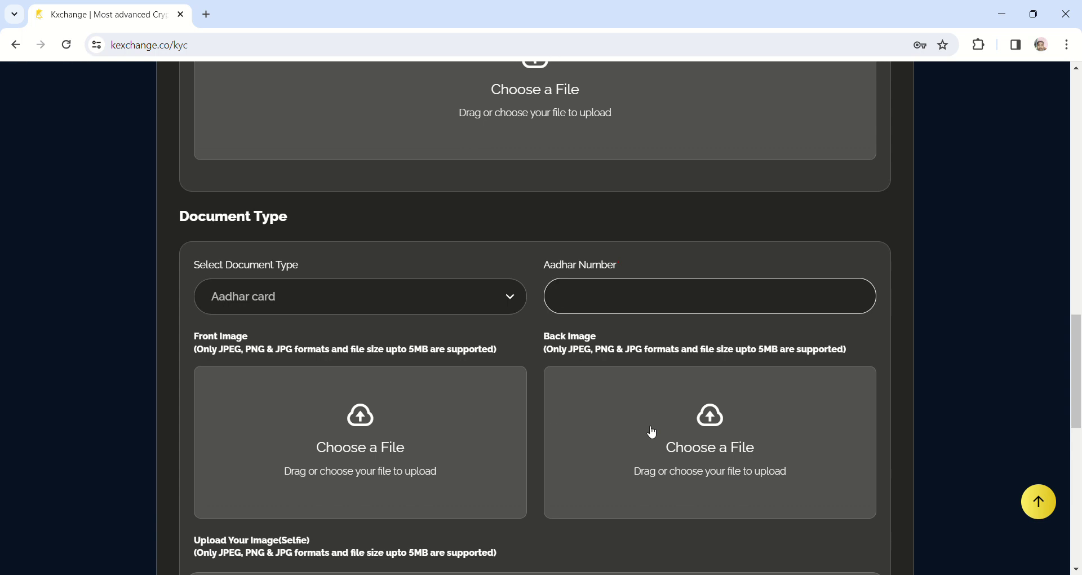
scroll(645, 437, "down", 3)
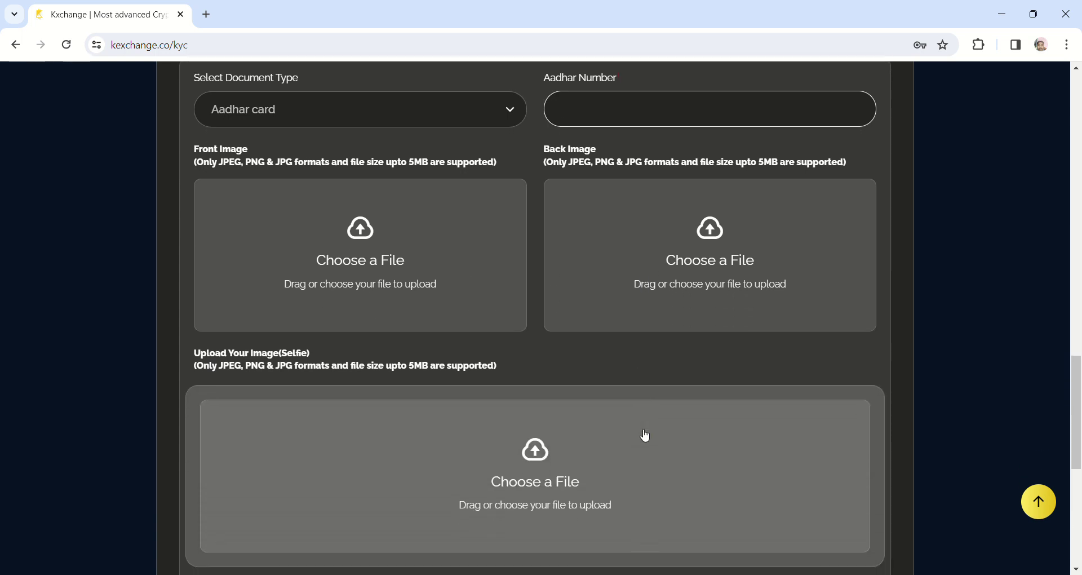
scroll(646, 436, "down", 1)
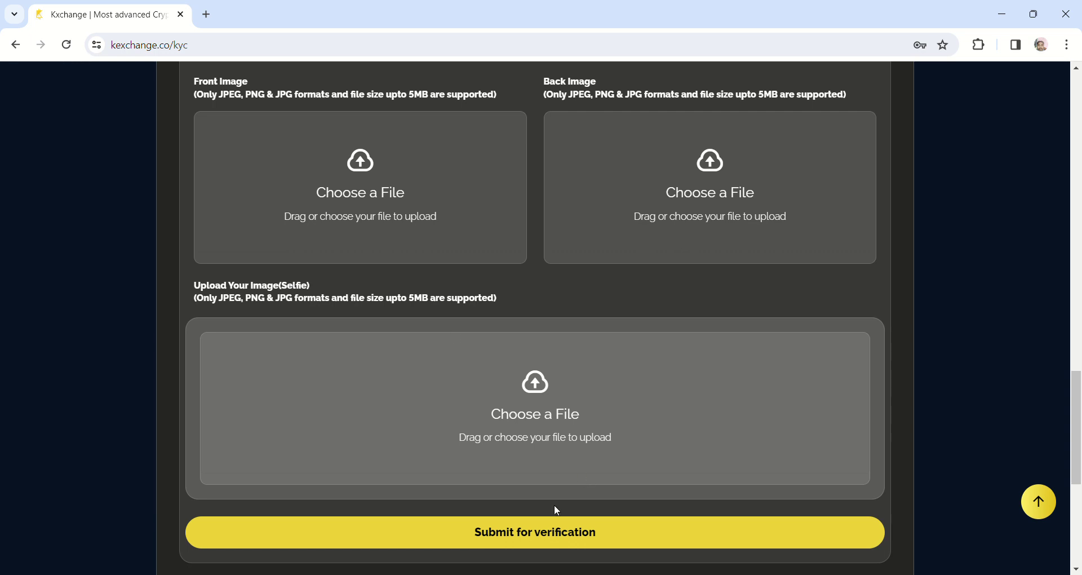
scroll(39, 311, "up", 8)
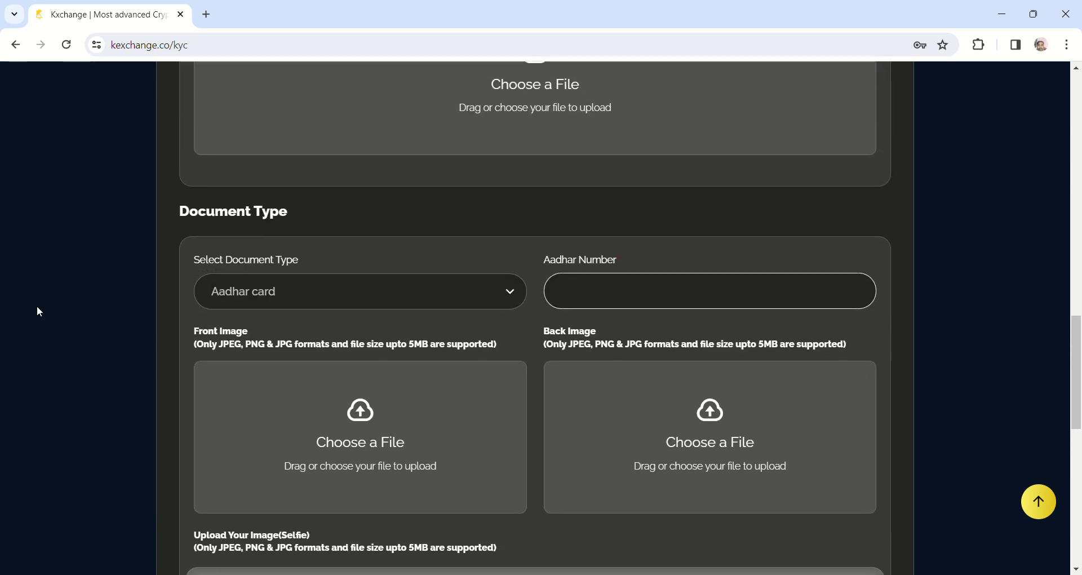
scroll(38, 309, "up", 2)
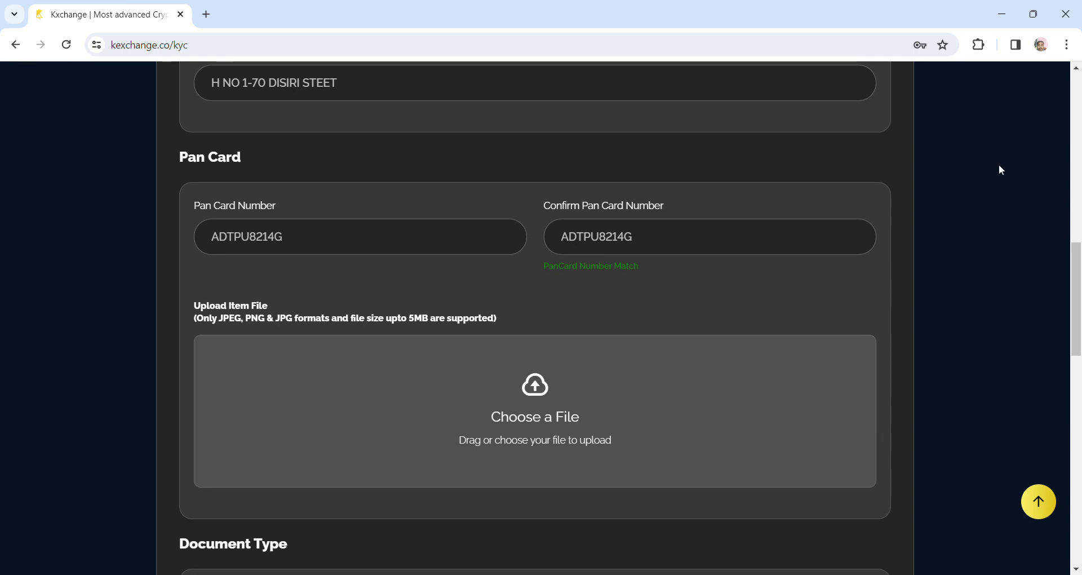
scroll(3, 259, "up", 11)
scroll(3, 259, "up", 2)
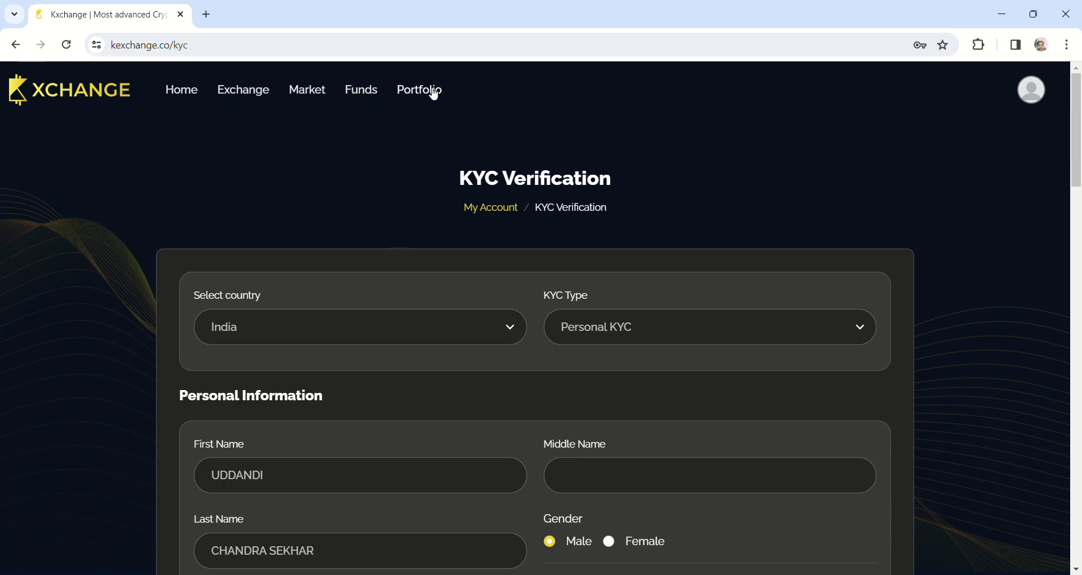
- Return to My Account, open Payment Options, and highlight the 'Bank Details Not Verified' status
left_click(516, 214)
scroll(377, 359, "down", 5)
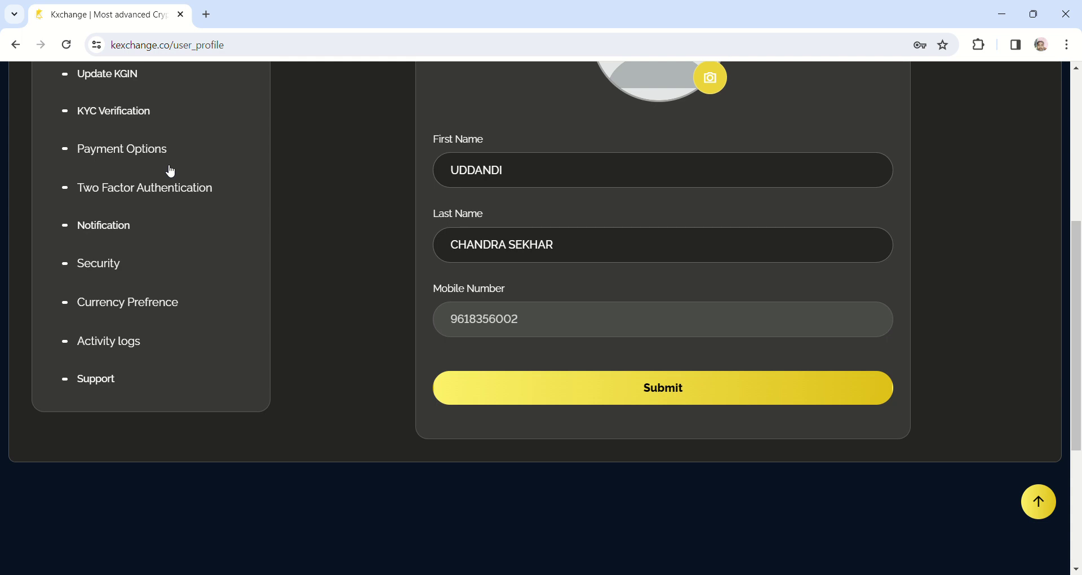
left_click(146, 149)
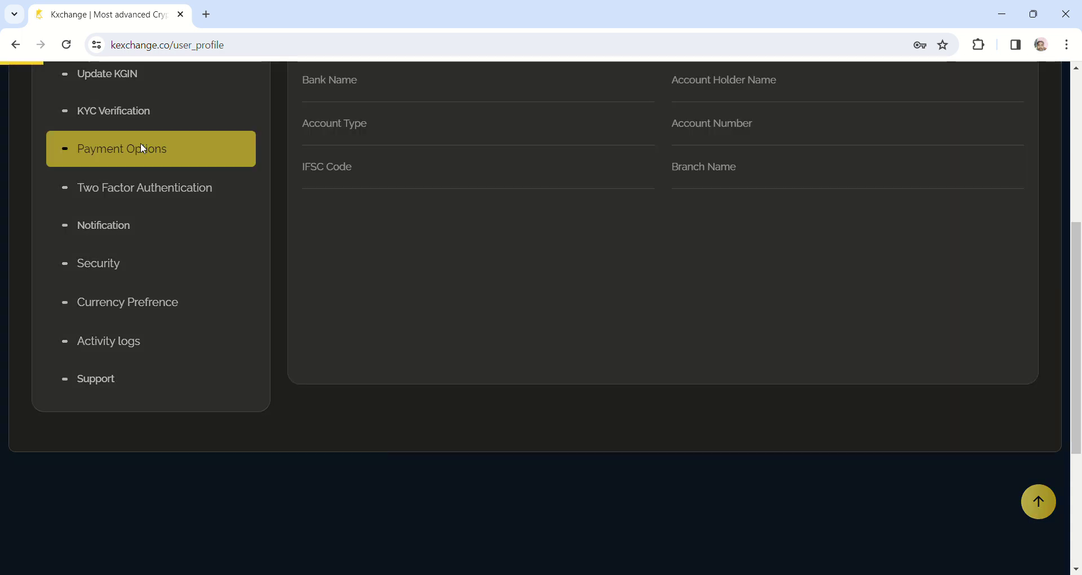
scroll(449, 234, "up", 3)
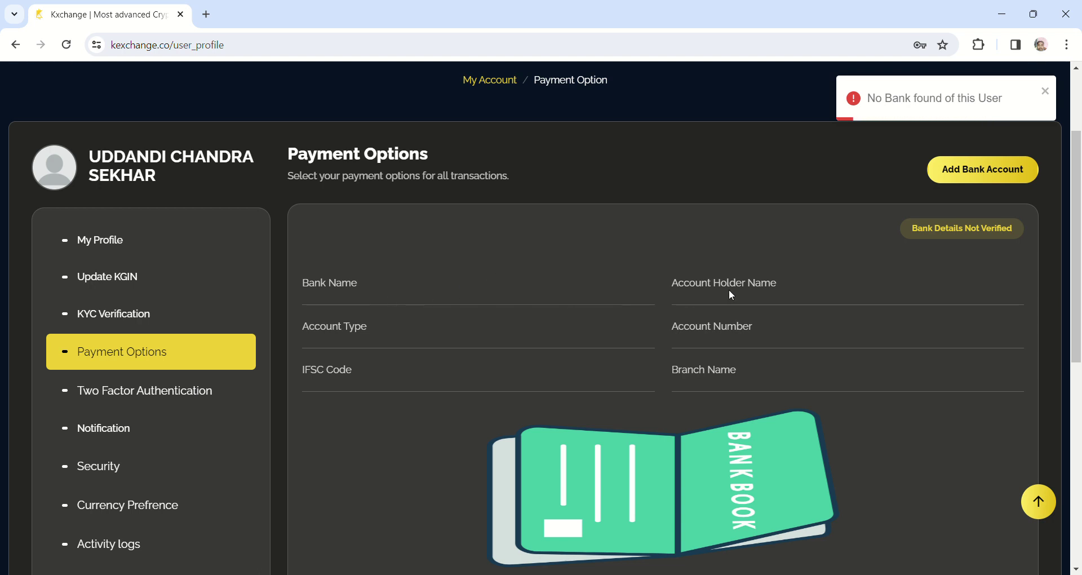
left_click_drag(730, 288, 1000, 152)
left_click(985, 171)
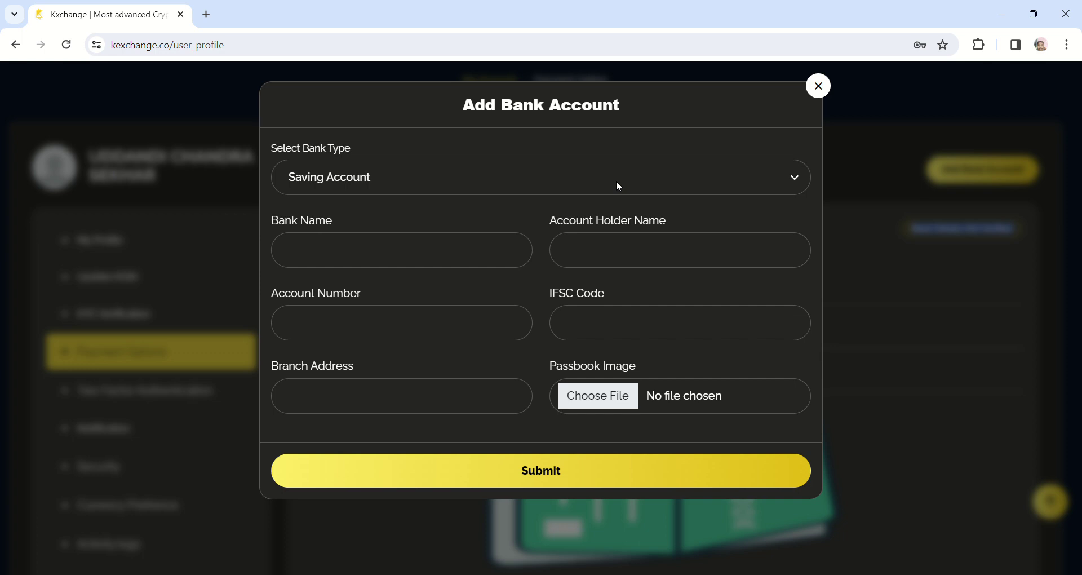
left_click(359, 262)
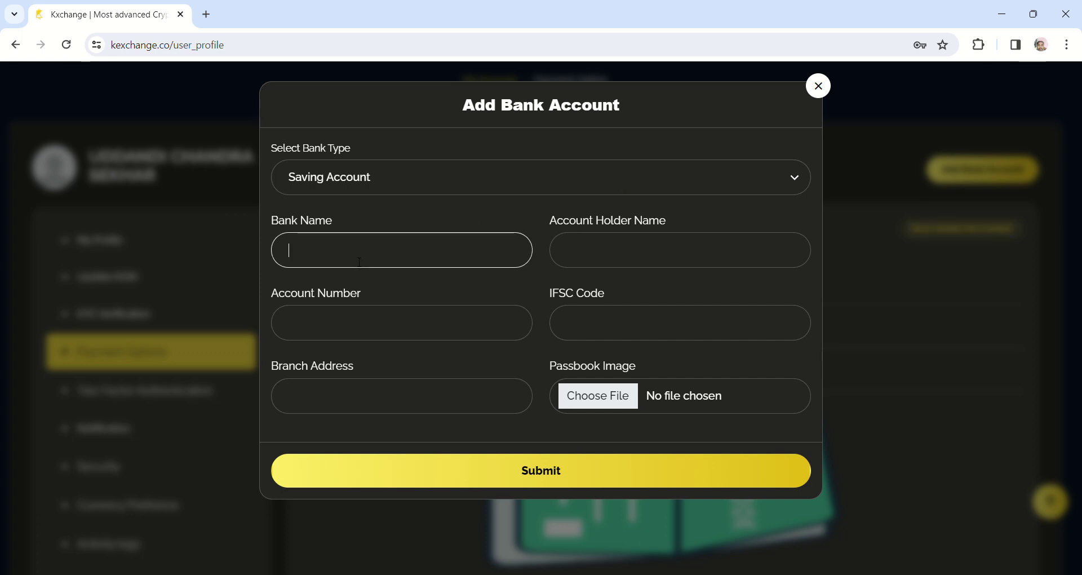
left_click(593, 242)
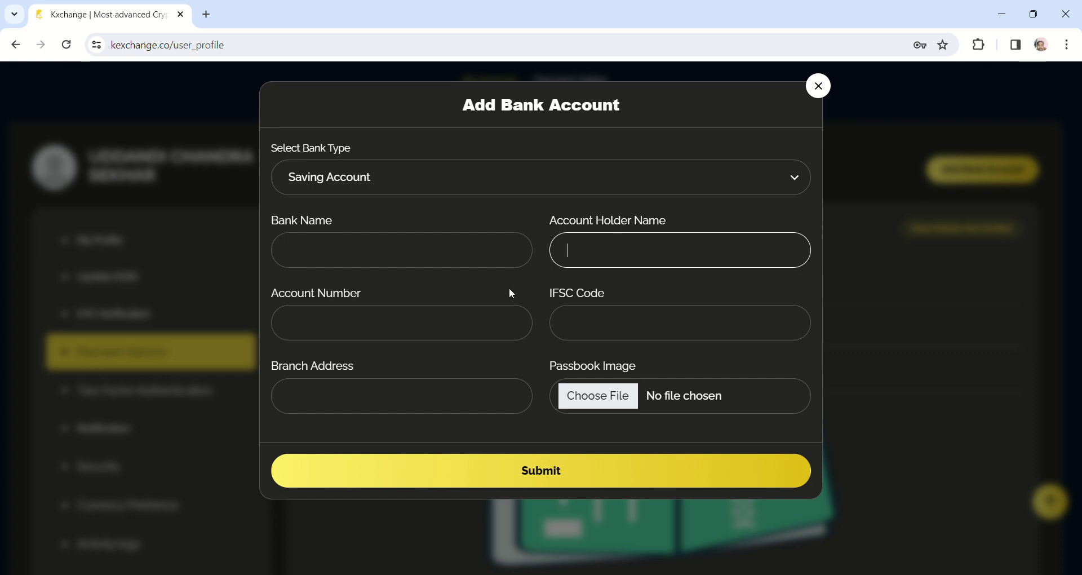
left_click(347, 332)
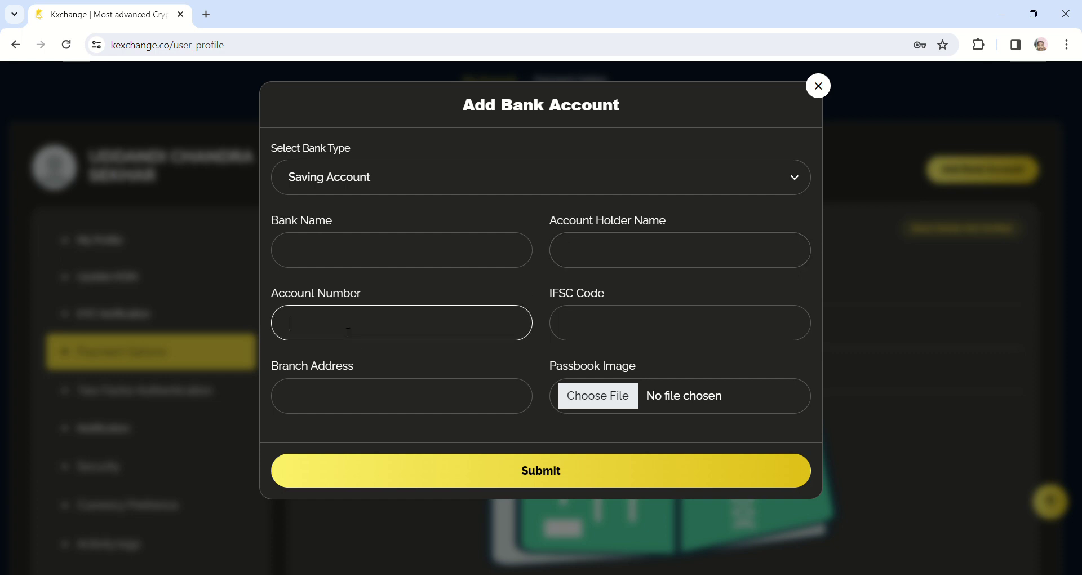
left_click(565, 335)
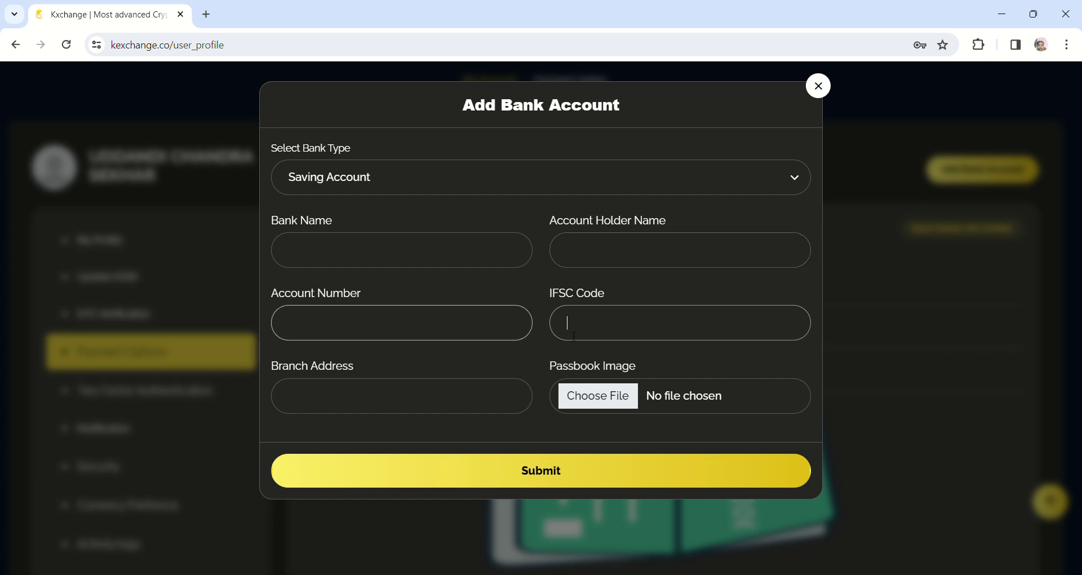
left_click(347, 398)
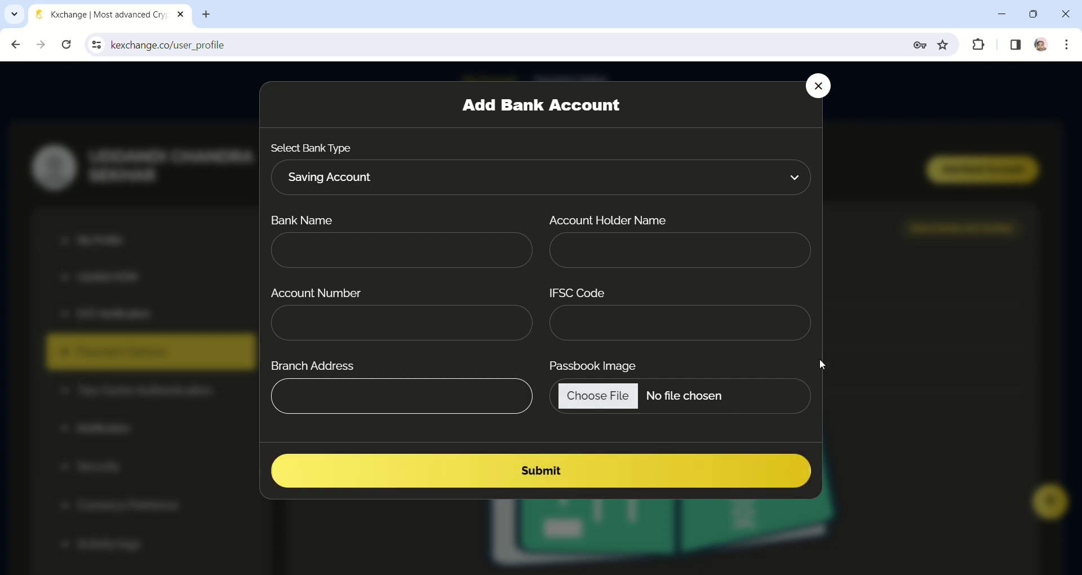
left_click(177, 418)
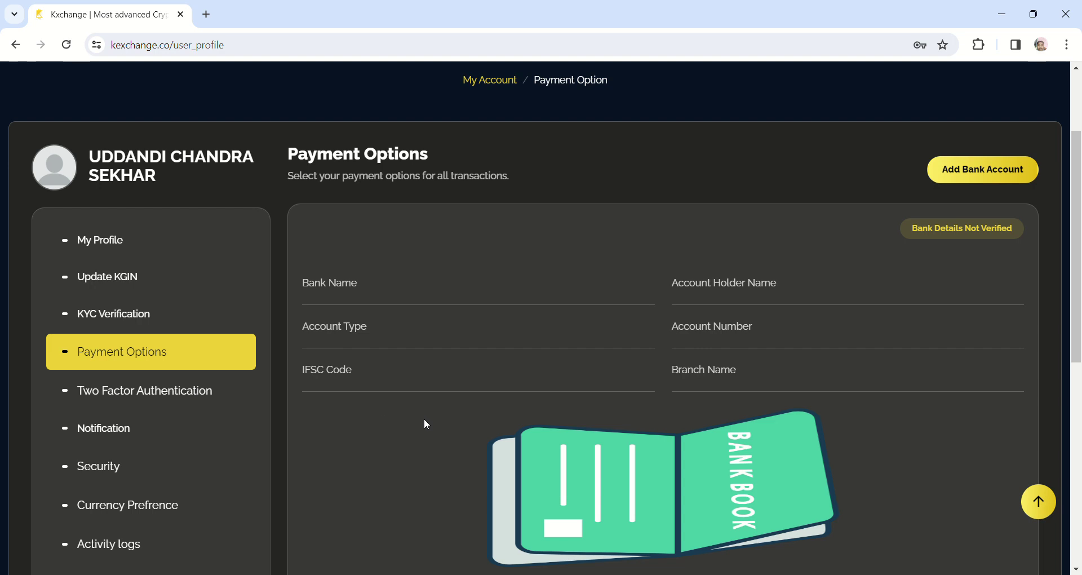
scroll(420, 424, "down", 2)
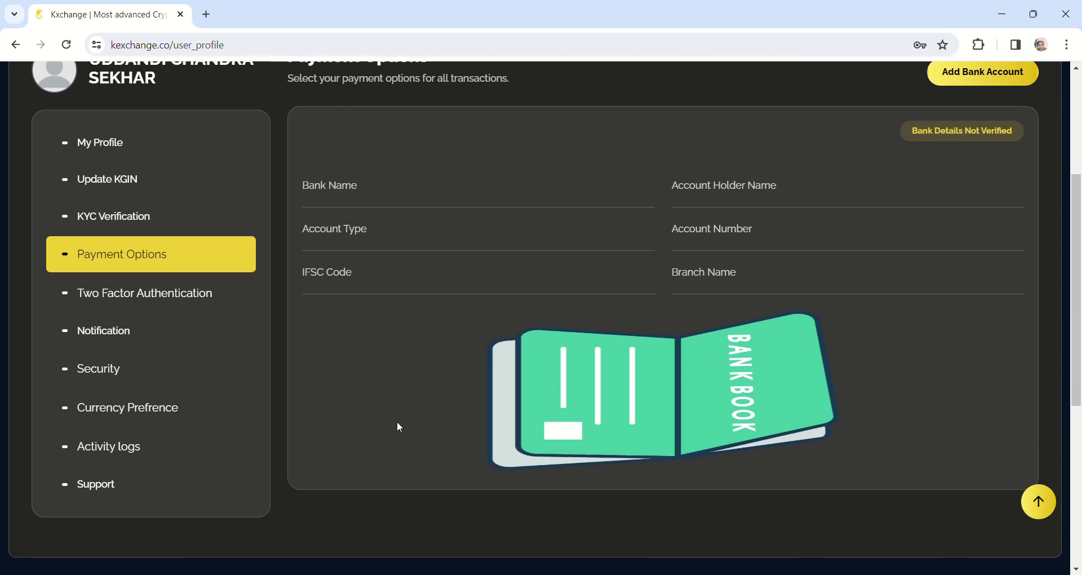
scroll(418, 418, "up", 4)
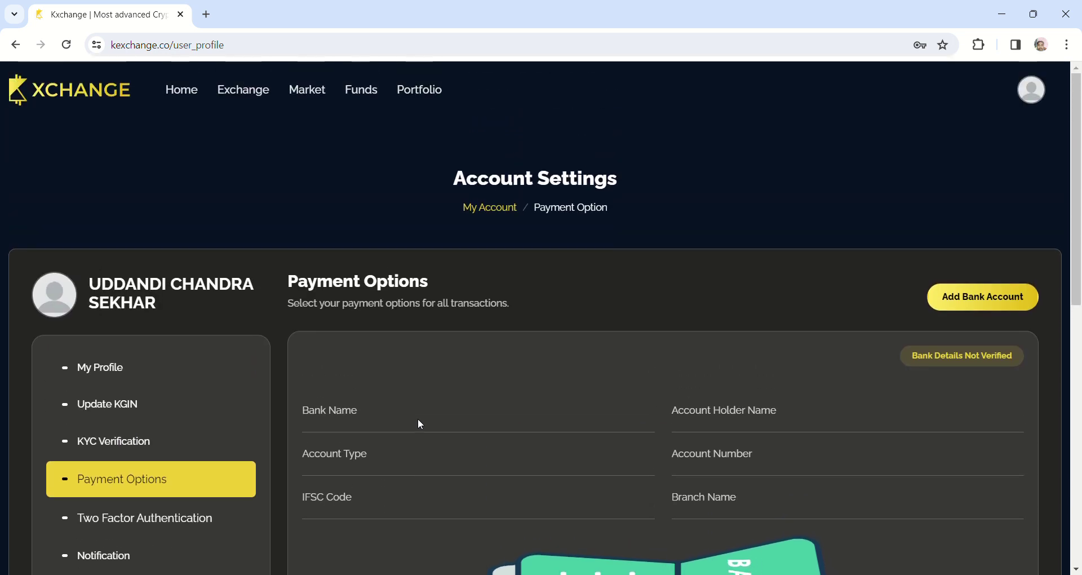